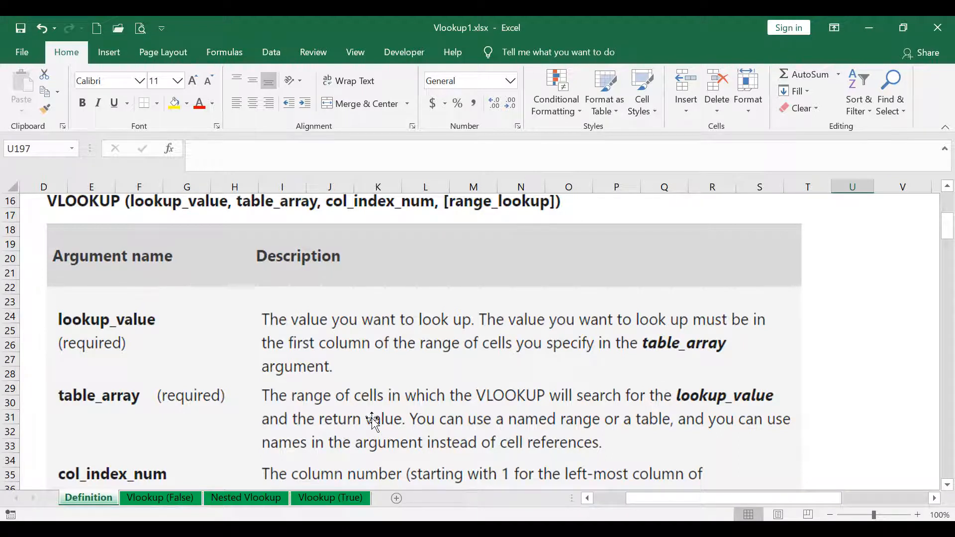
# - Read the VLOOKUP argument descriptions on the Definition sheet, including the approximate and exact match options, and return to the example diagram
pyautogui.scroll(-2, 373, 422)
pyautogui.scroll(-2, 375, 423)
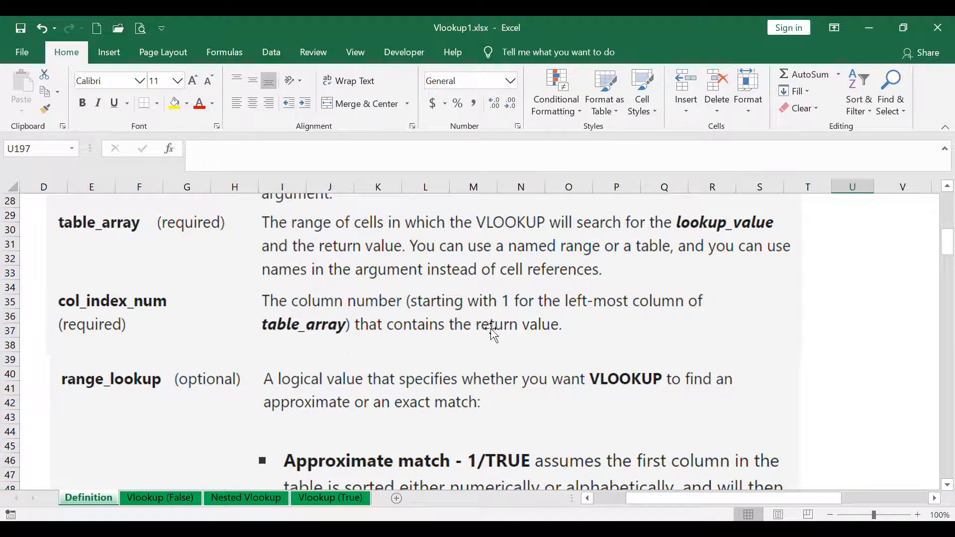
pyautogui.scroll(-2, 263, 385)
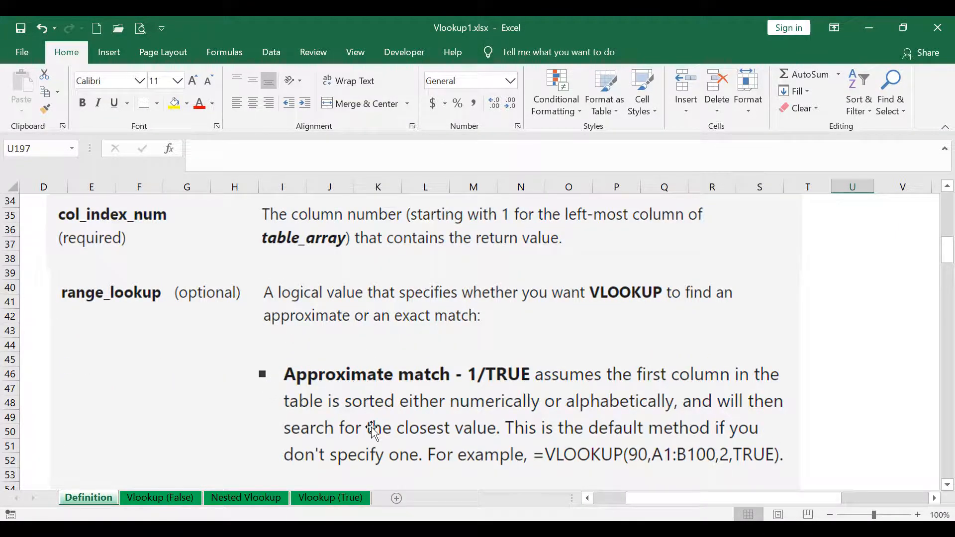
pyautogui.scroll(-2, 368, 428)
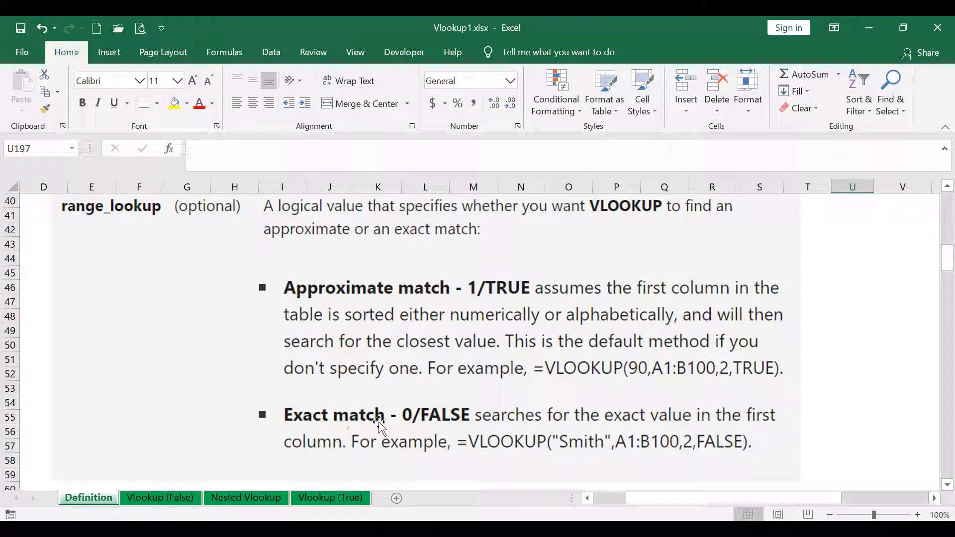
pyautogui.scroll(13, 391, 407)
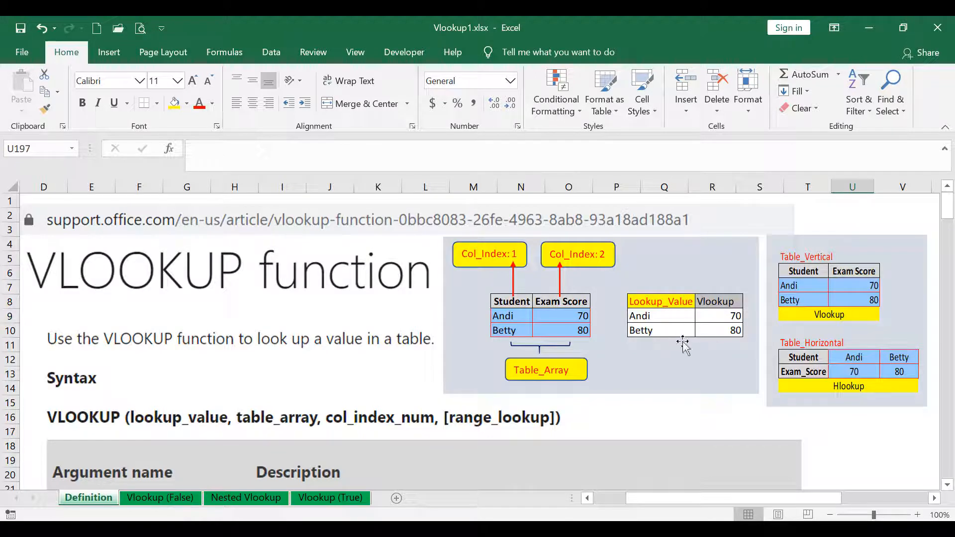
# - Open the Vlookup (False) sheet and examine the Database, Transaction and Case-1 tables, including their product and quantity columns
pyautogui.click(179, 499)
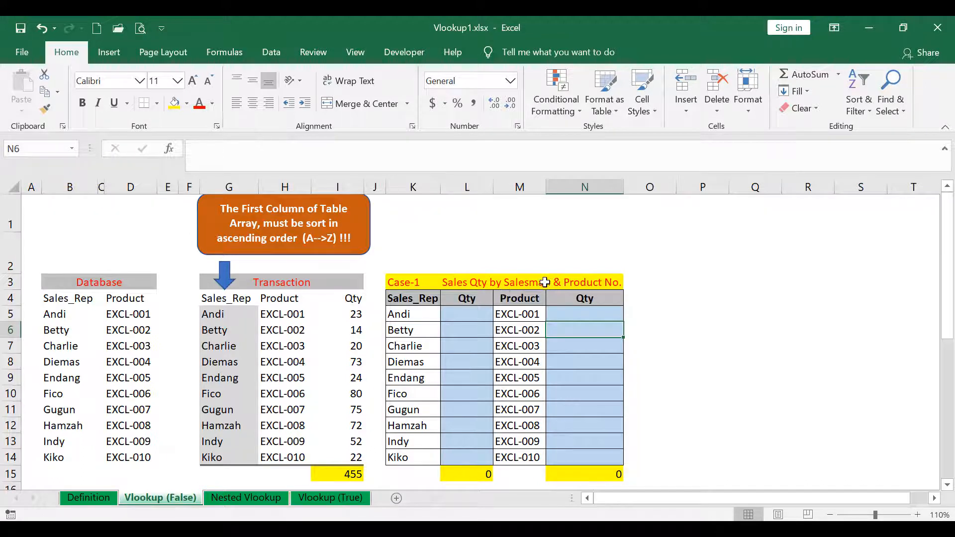
pyautogui.moveTo(56, 316); pyautogui.dragTo(130, 458)
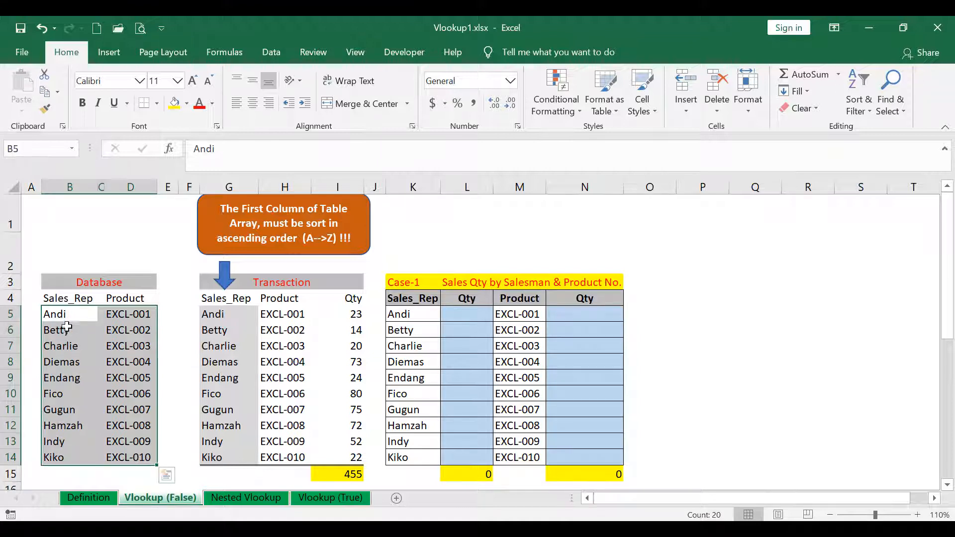
pyautogui.moveTo(136, 312); pyautogui.dragTo(141, 446)
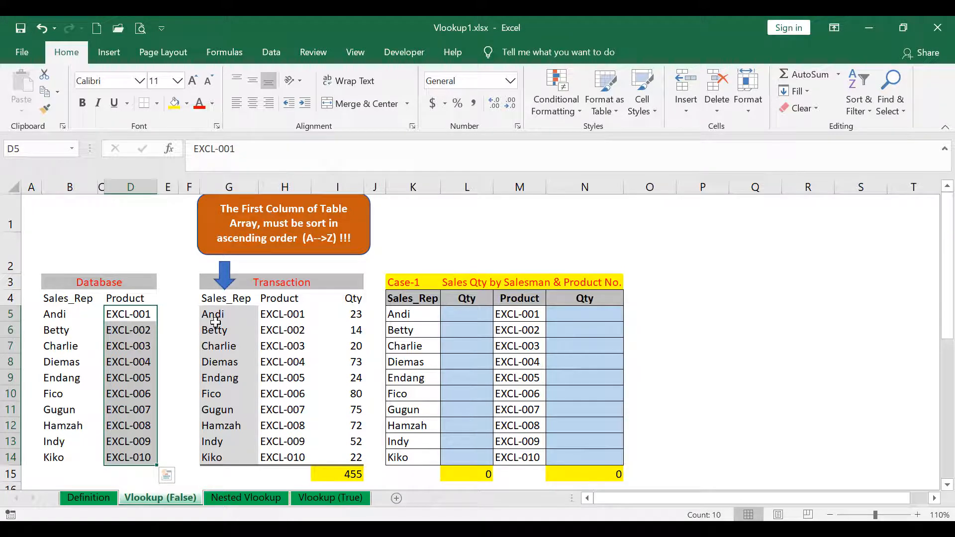
pyautogui.moveTo(213, 301); pyautogui.dragTo(348, 458)
pyautogui.click(290, 301)
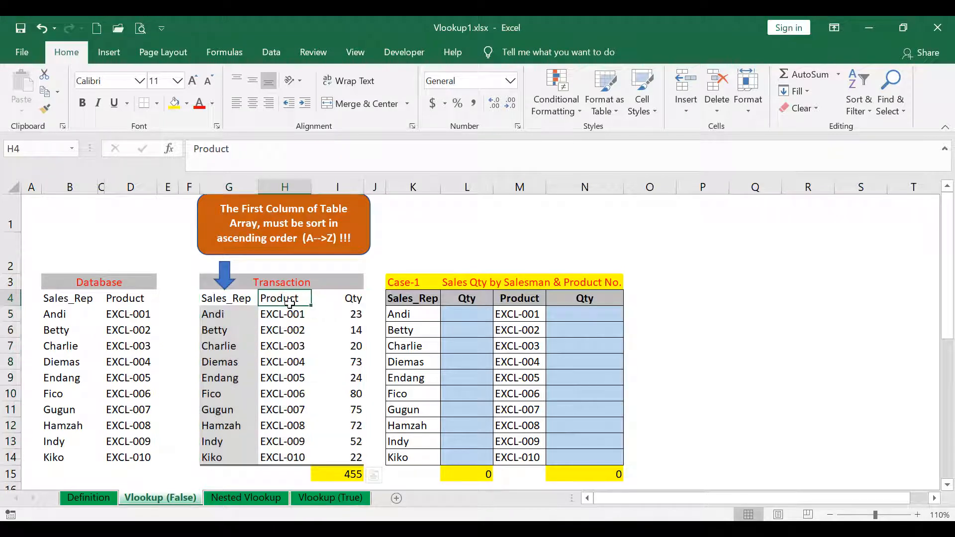
pyautogui.click(348, 300)
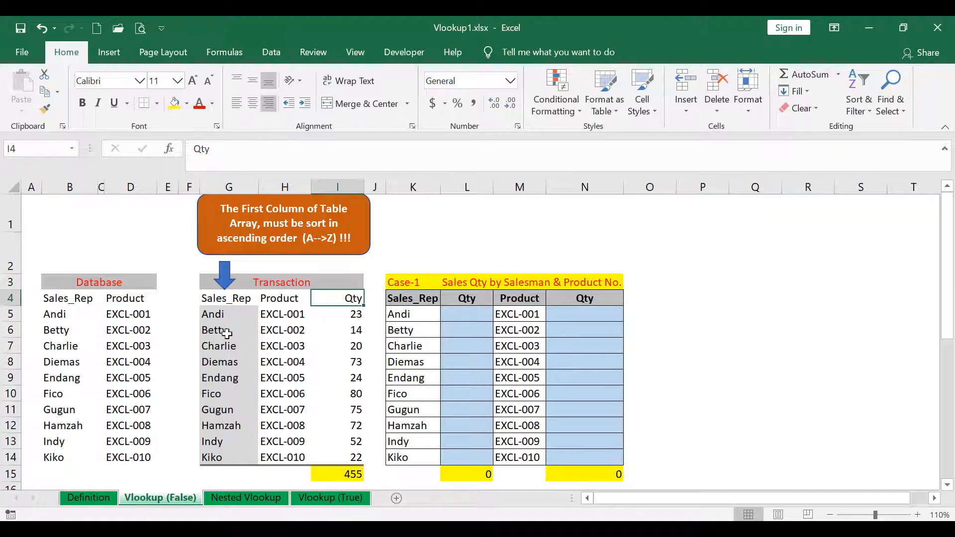
pyautogui.click(469, 313)
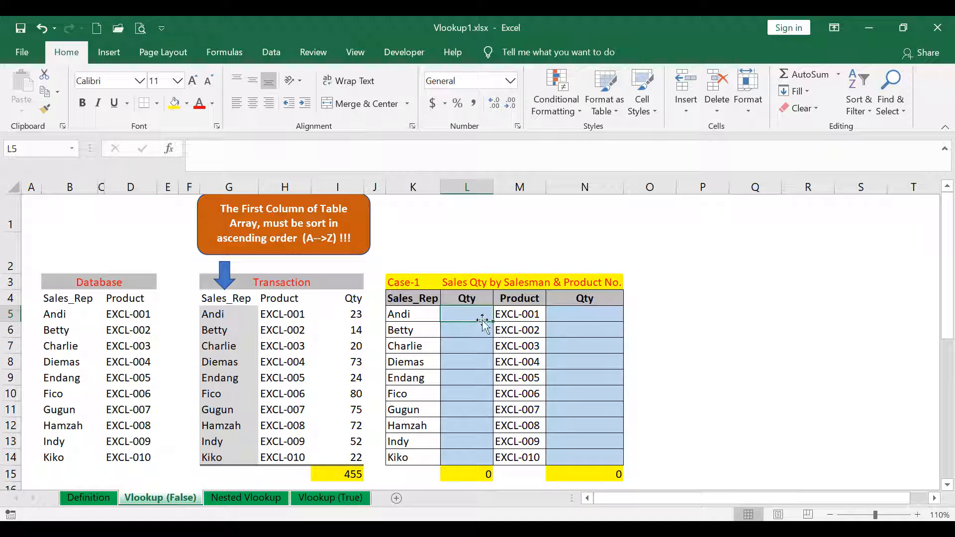
pyautogui.click(570, 312)
pyautogui.click(528, 315)
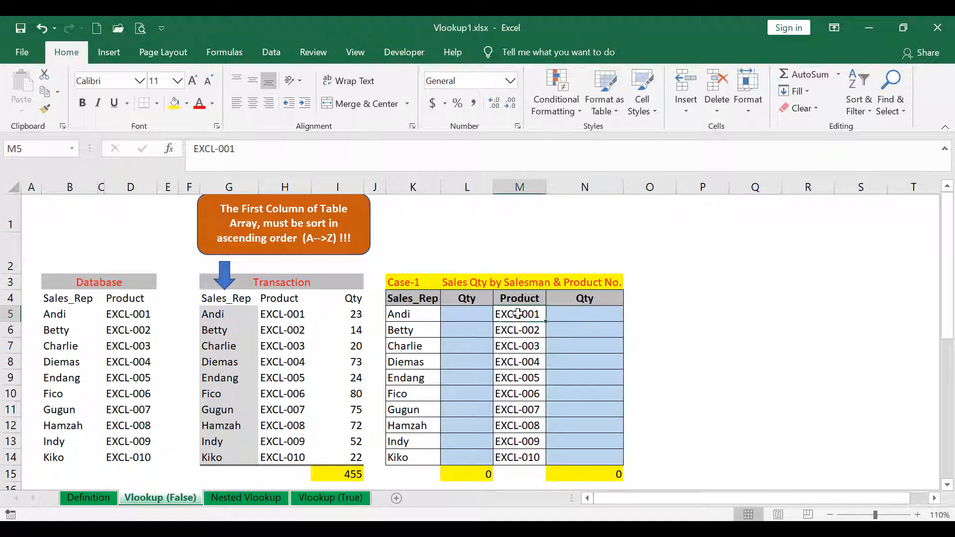
# - Enter =VLOOKUP(K5,$G$5:$I$14,3) in L5 to return the first sales rep's quantity from the Transaction table
pyautogui.click(459, 317)
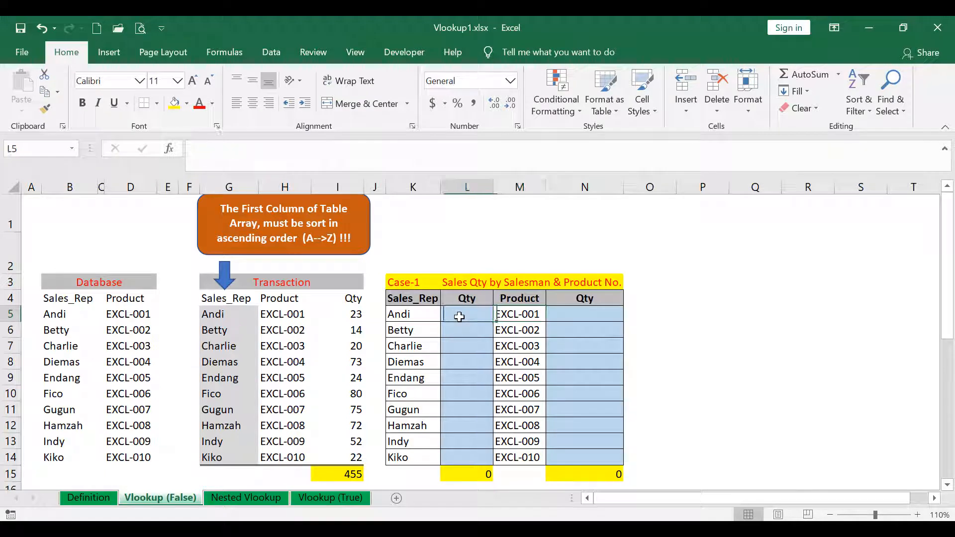
pyautogui.write('=vlo')
pyautogui.press('Tab')
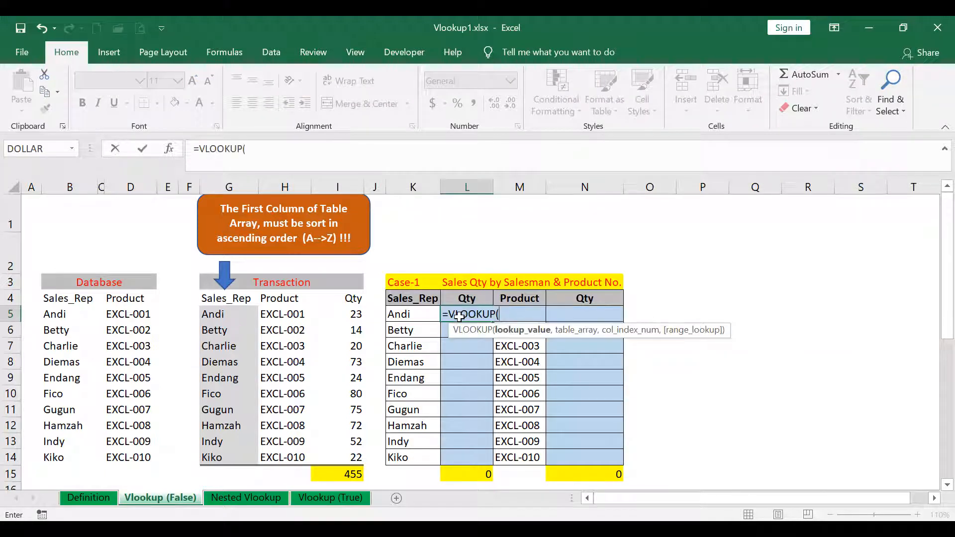
pyautogui.click(429, 314)
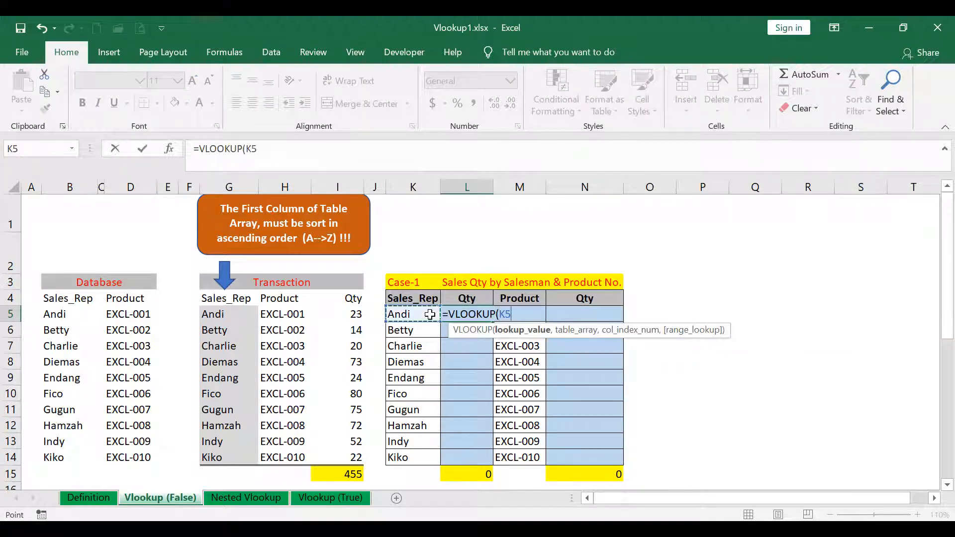
pyautogui.write(',')
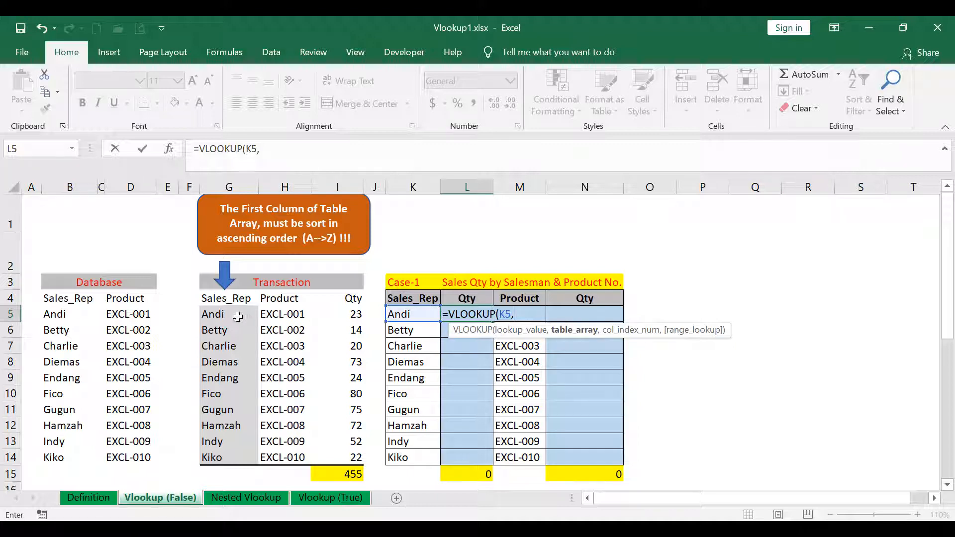
pyautogui.moveTo(241, 316); pyautogui.dragTo(352, 452)
pyautogui.press('F4')
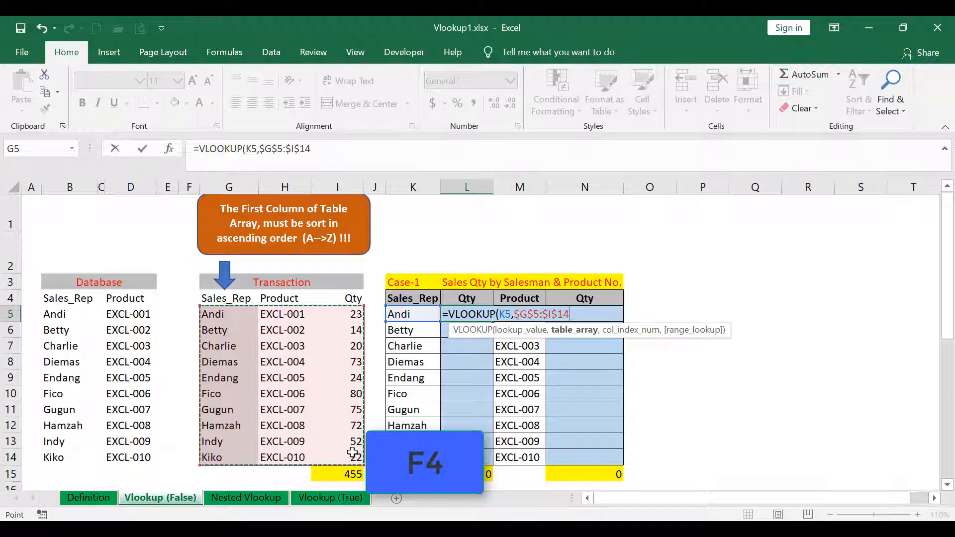
pyautogui.write(',')
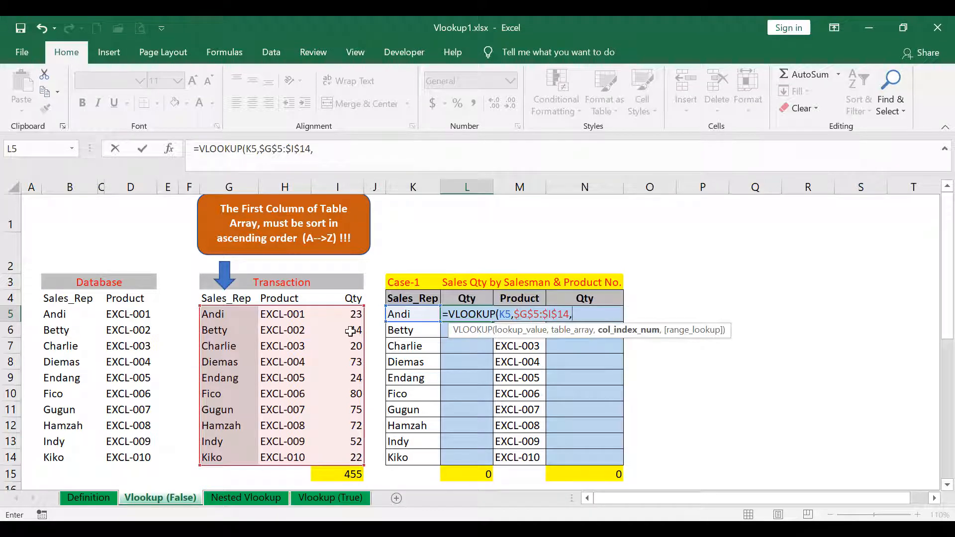
pyautogui.write('3')
pyautogui.press('Return')
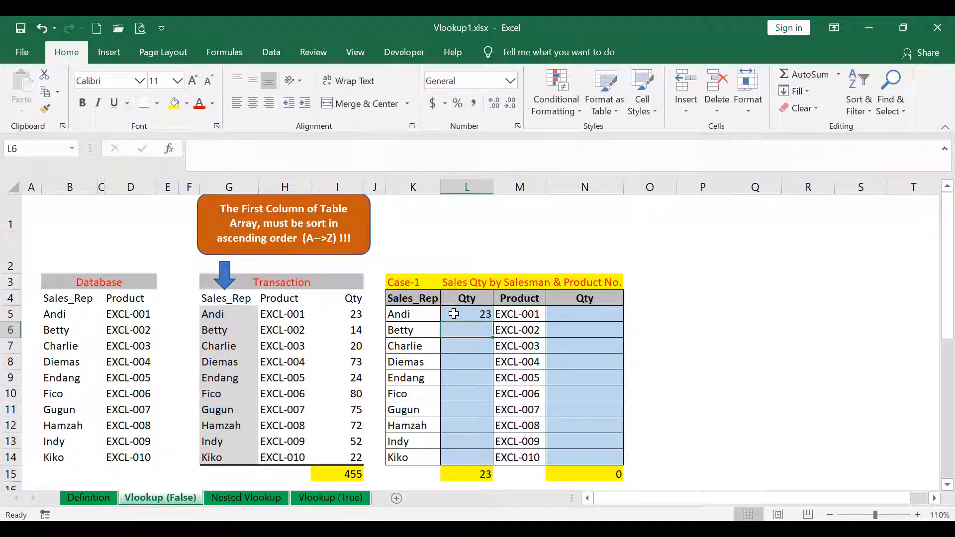
# - Fill the L5 formula down through L14 and compare the total in L15 with the Transaction total in I15
pyautogui.click(453, 314)
pyautogui.doubleClick(493, 322)
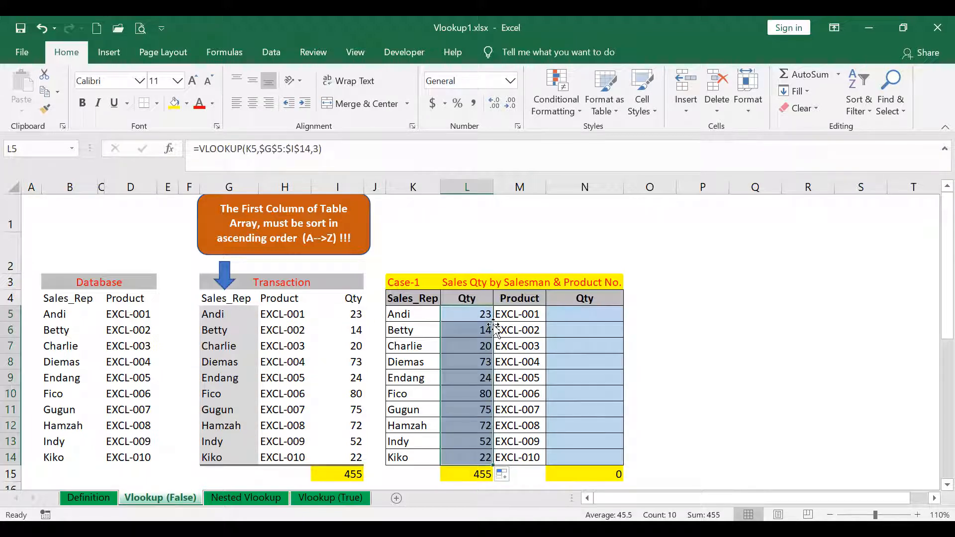
pyautogui.click(465, 474)
pyautogui.click(346, 475)
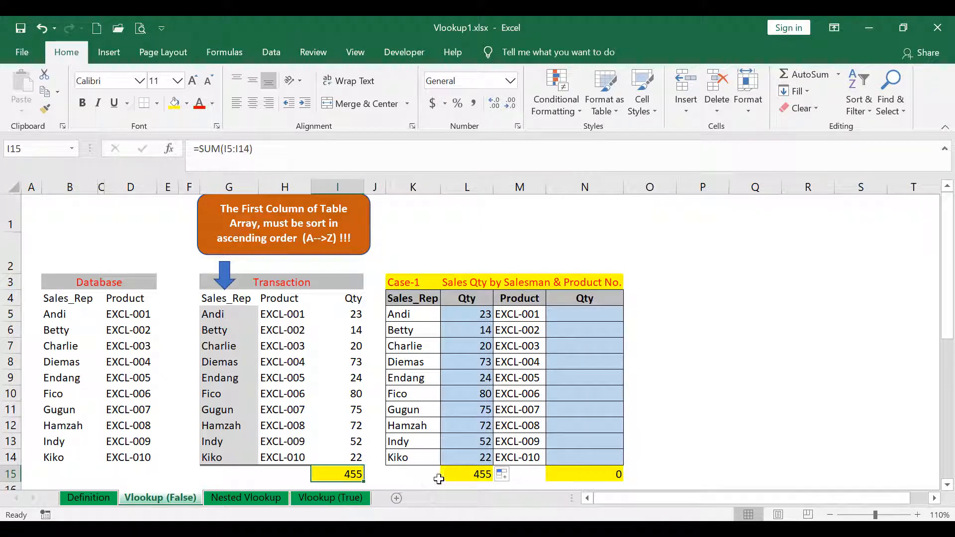
pyautogui.click(477, 472)
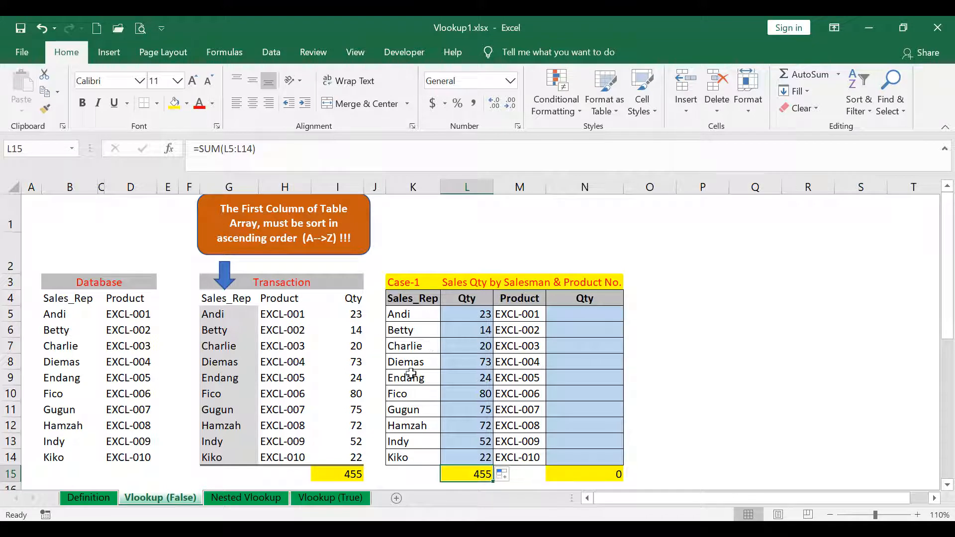
# - Begin a VLOOKUP formula in N5 with lookup value M5 and the absolute table range $H$5:$I$14
pyautogui.click(584, 314)
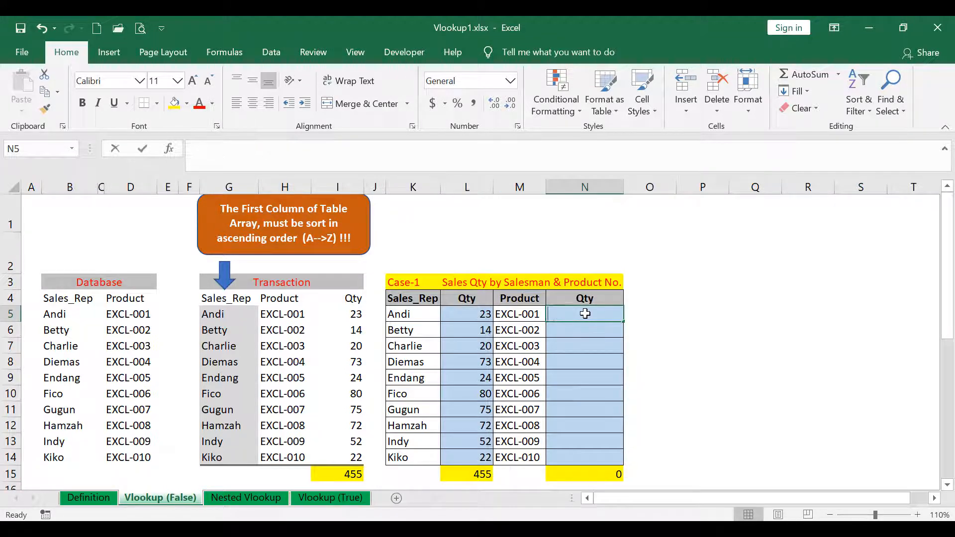
pyautogui.write('=VLO')
pyautogui.press('Tab')
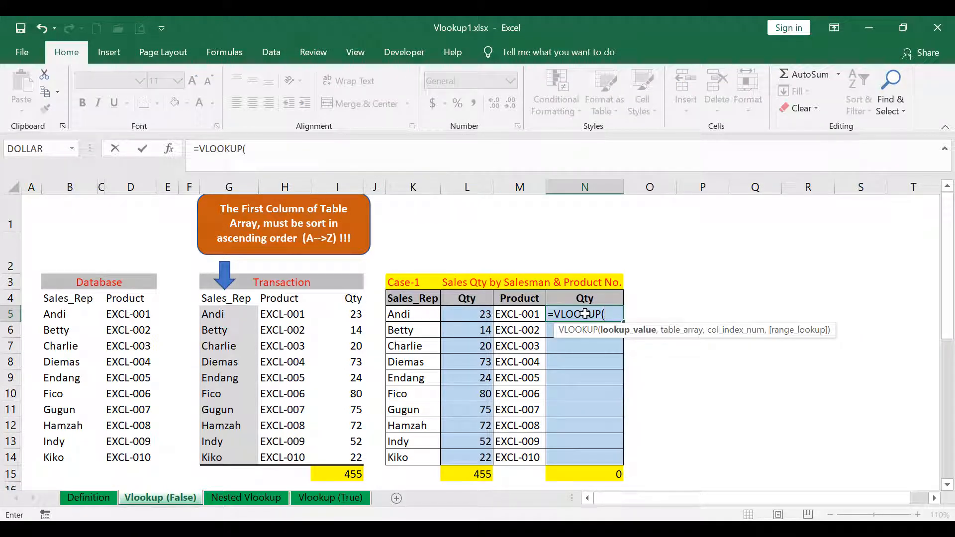
pyautogui.click(530, 314)
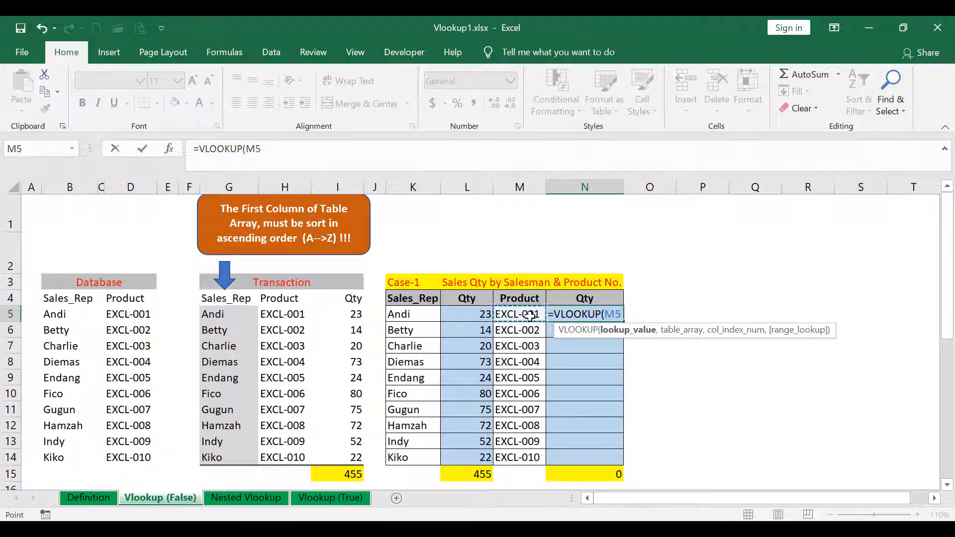
pyautogui.write(',')
pyautogui.moveTo(297, 312); pyautogui.dragTo(342, 458)
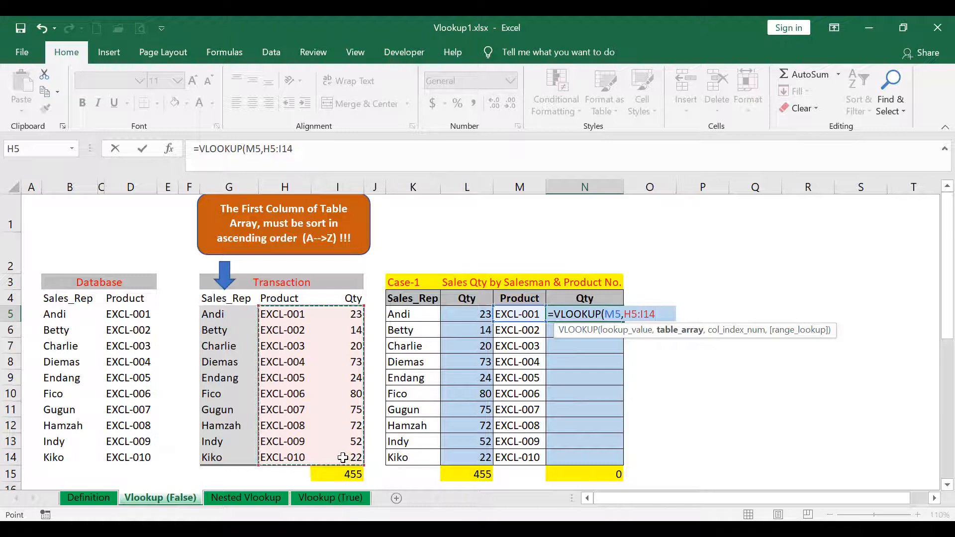
pyautogui.press('F4')
pyautogui.write(',')
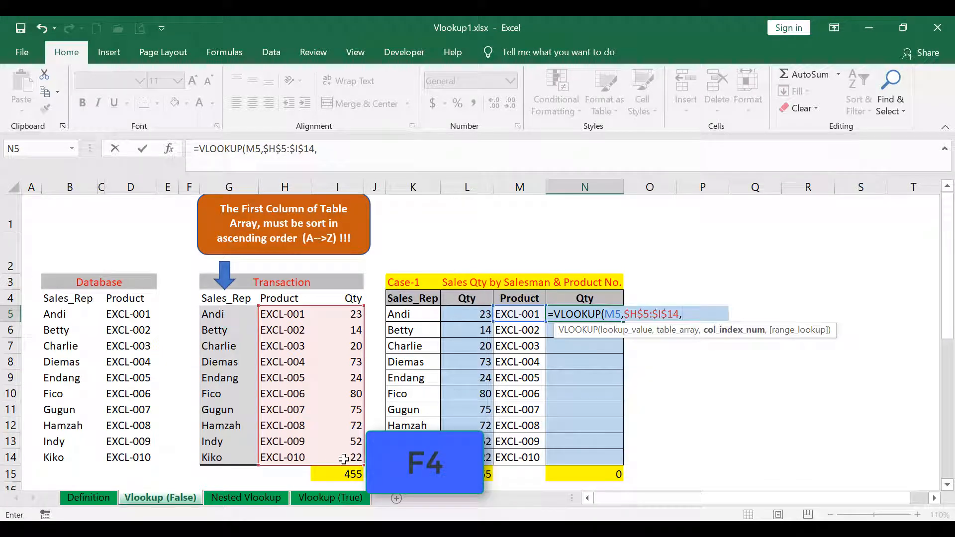
pyautogui.click(100, 498)
pyautogui.scroll(-1, 482, 413)
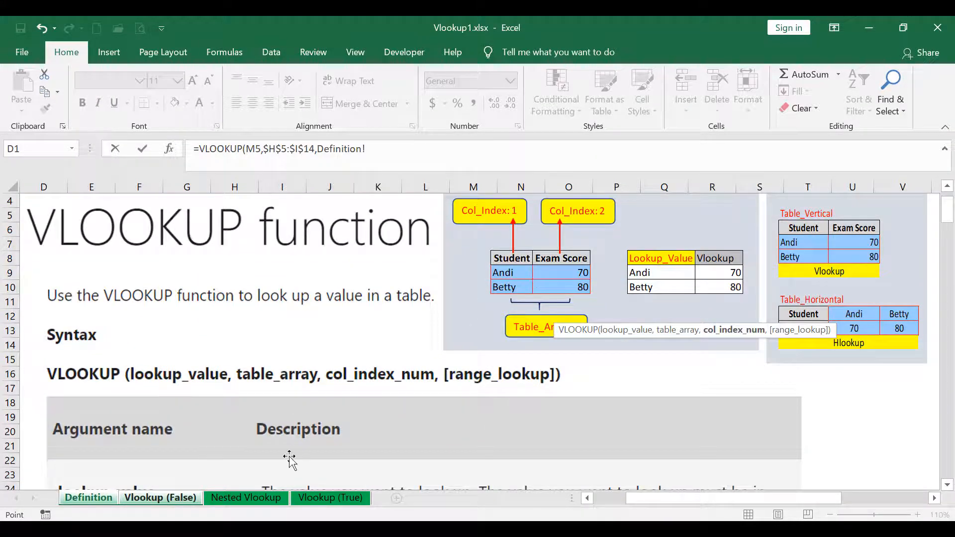
pyautogui.click(174, 499)
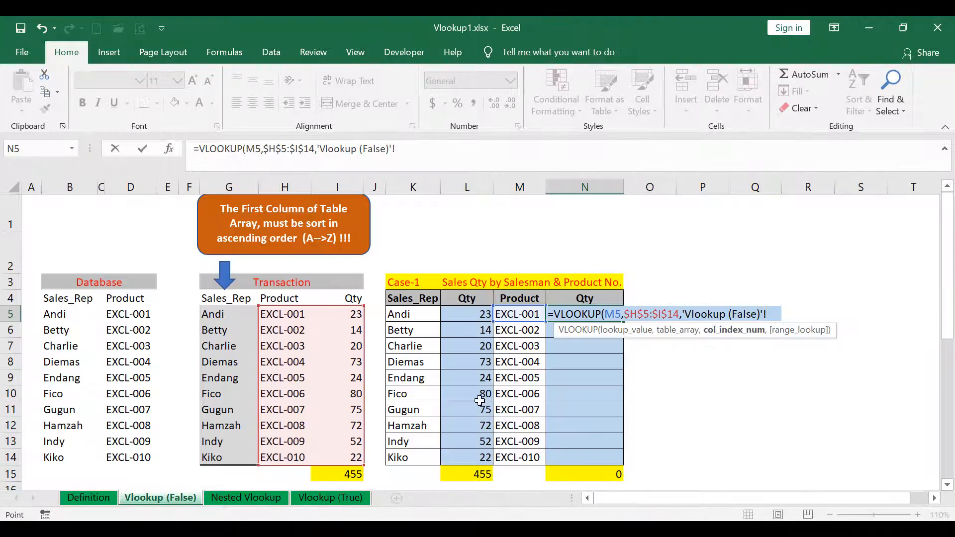
pyautogui.press('BackSpace')
pyautogui.press('BackSpace')
pyautogui.press('BackSpace')
pyautogui.press('BackSpace')
pyautogui.press('BackSpace')
pyautogui.press('BackSpace')
pyautogui.press('BackSpace')
pyautogui.press('BackSpace')
pyautogui.press('BackSpace')
pyautogui.press('BackSpace')
pyautogui.press('BackSpace')
pyautogui.press('BackSpace')
pyautogui.press('BackSpace')
pyautogui.press('BackSpace')
pyautogui.press('BackSpace')
pyautogui.press('BackSpace')
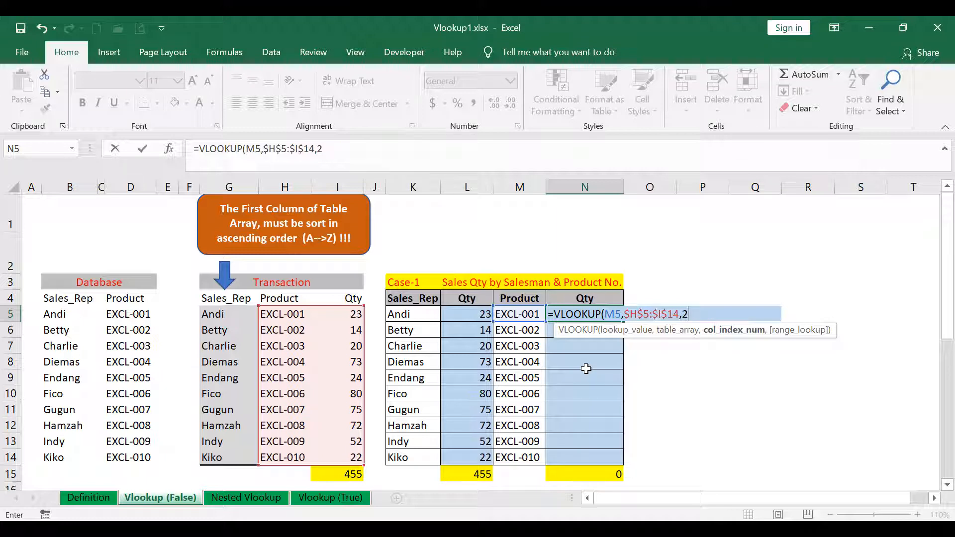
# - Complete the N5 formula with column index 2 and fill it down through N14, checking its total against the Transaction total
pyautogui.press('Return')
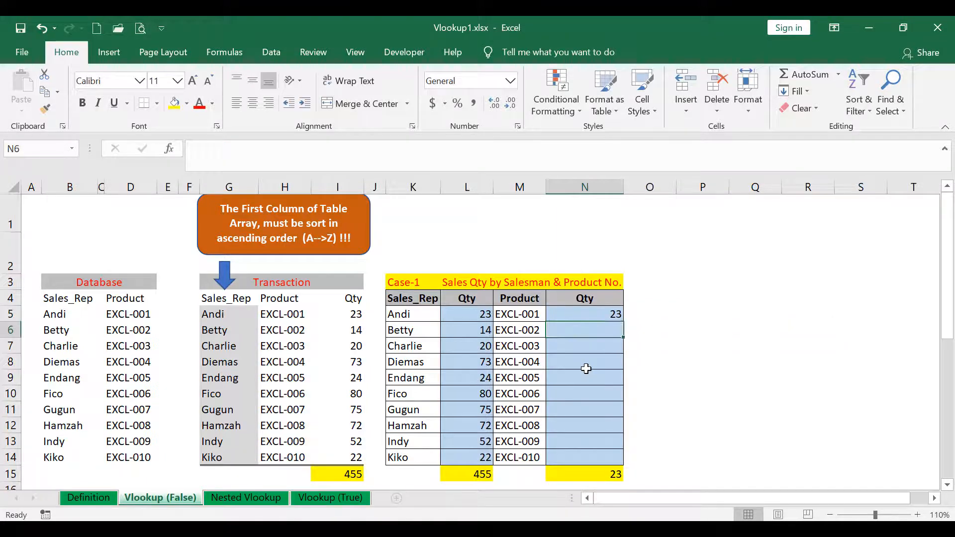
pyautogui.click(602, 316)
pyautogui.click(622, 322)
pyautogui.doubleClick(622, 324)
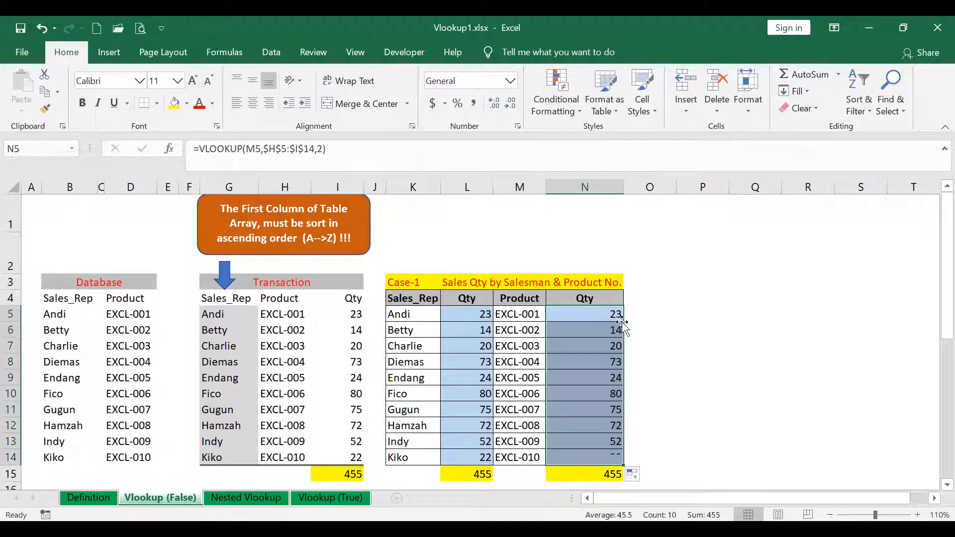
pyautogui.click(593, 471)
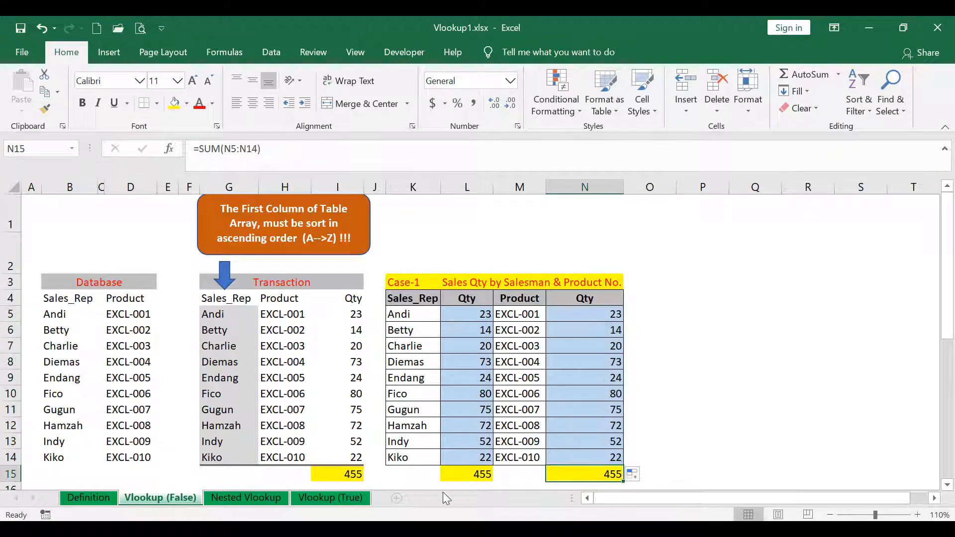
pyautogui.click(348, 472)
# - Open the Nested Vlookup sheet and examine the Case-2 heading and the Finger Print table
pyautogui.click(245, 498)
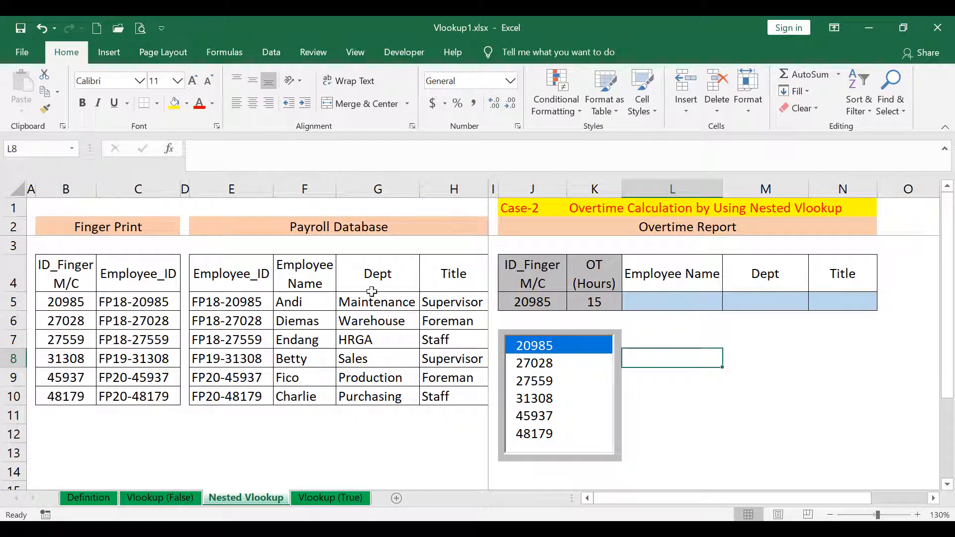
pyautogui.click(627, 208)
pyautogui.click(534, 208)
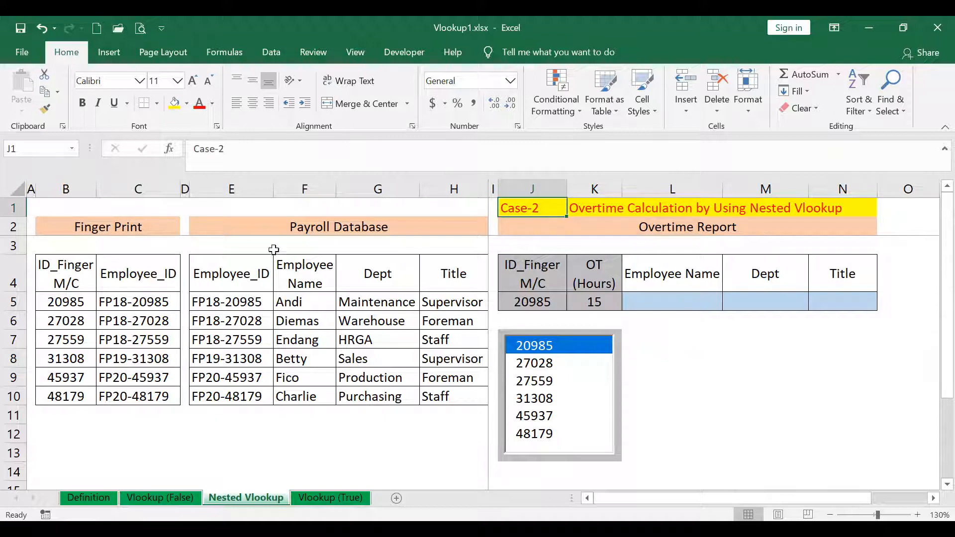
pyautogui.moveTo(54, 297); pyautogui.dragTo(132, 396)
pyautogui.click(102, 224)
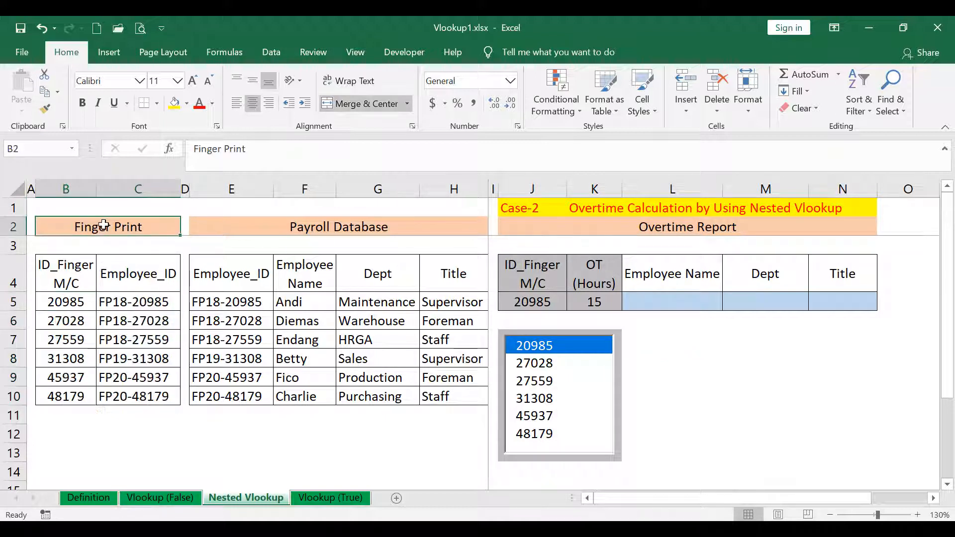
# - Examine the Finger Print and Payroll Database tables and the Overtime Report cells that need a name, department and title
pyautogui.click(68, 277)
pyautogui.click(105, 276)
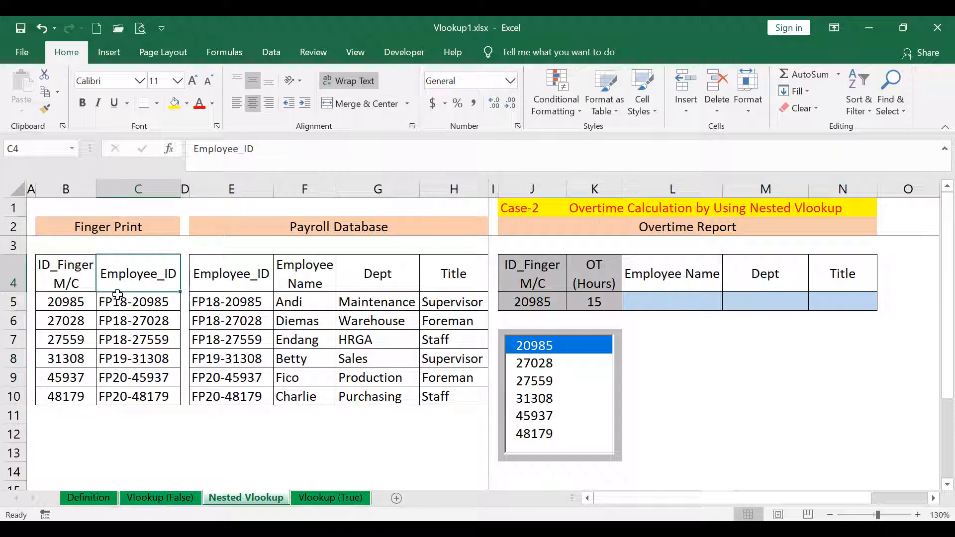
pyautogui.click(262, 226)
pyautogui.moveTo(212, 304); pyautogui.dragTo(442, 398)
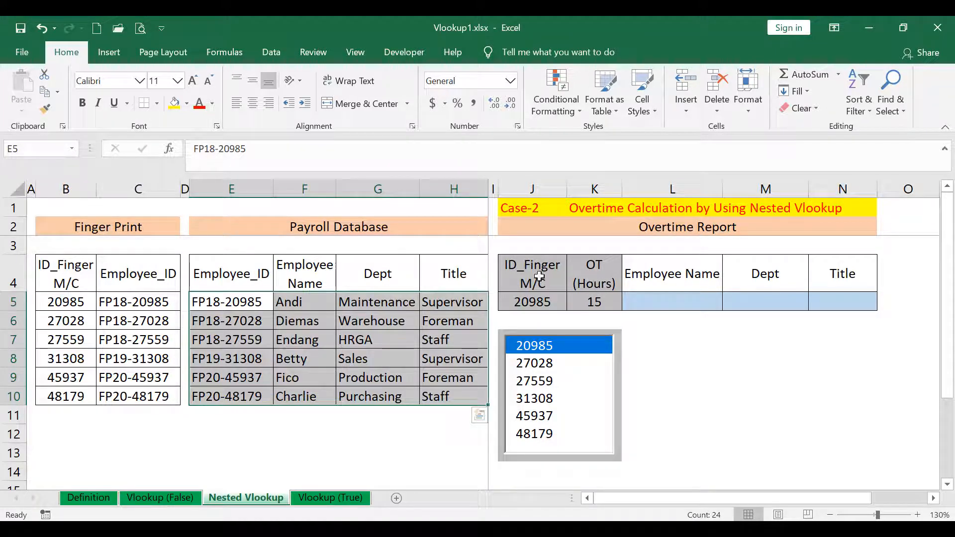
pyautogui.moveTo(516, 297); pyautogui.dragTo(594, 283)
pyautogui.click(549, 297)
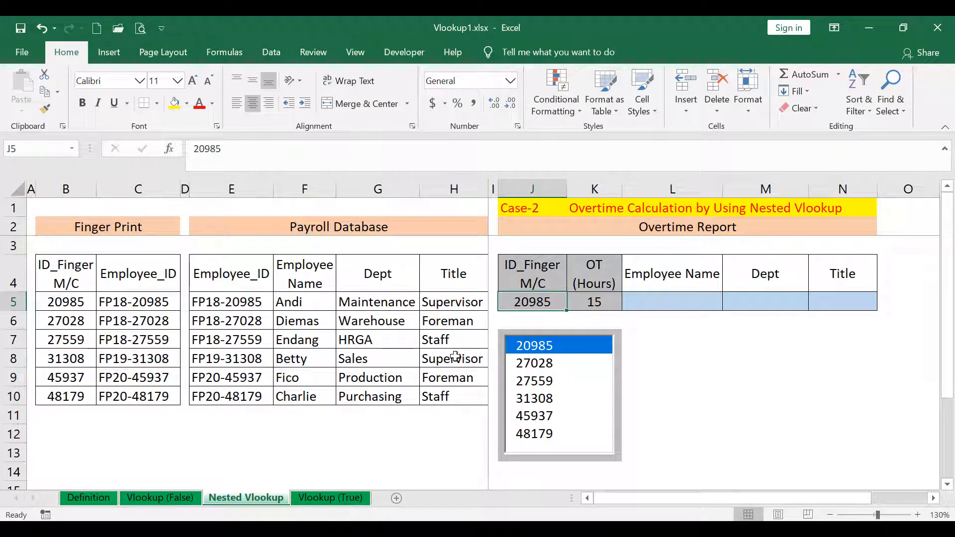
pyautogui.moveTo(655, 310); pyautogui.dragTo(837, 298)
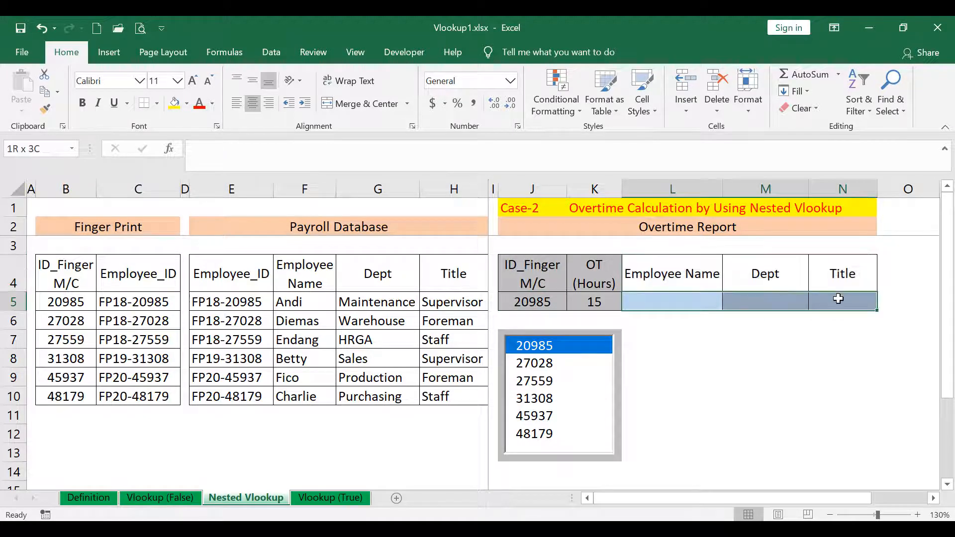
pyautogui.click(543, 301)
pyautogui.click(224, 300)
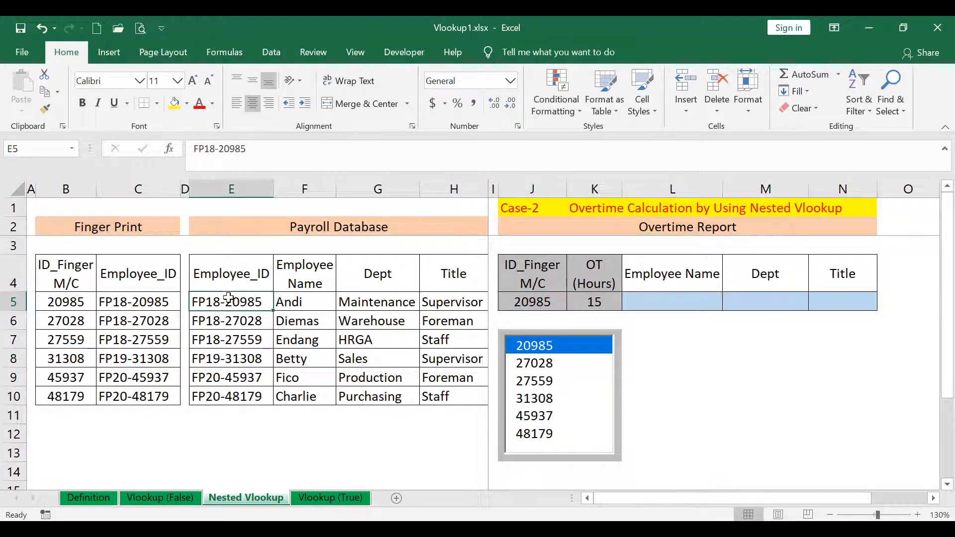
pyautogui.click(232, 284)
pyautogui.click(551, 259)
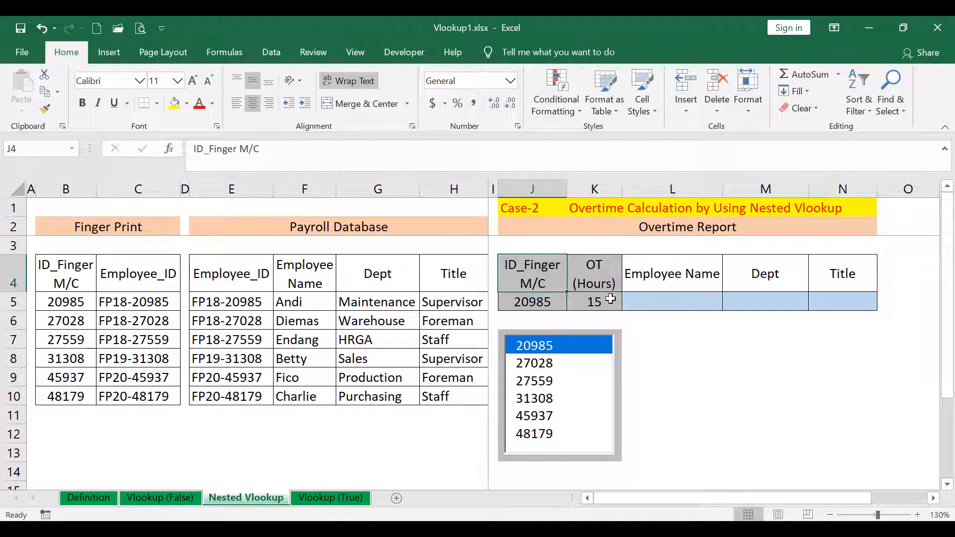
# - Begin a VLOOKUP formula in L5 with the absolute lookup value $J$5
pyautogui.click(655, 300)
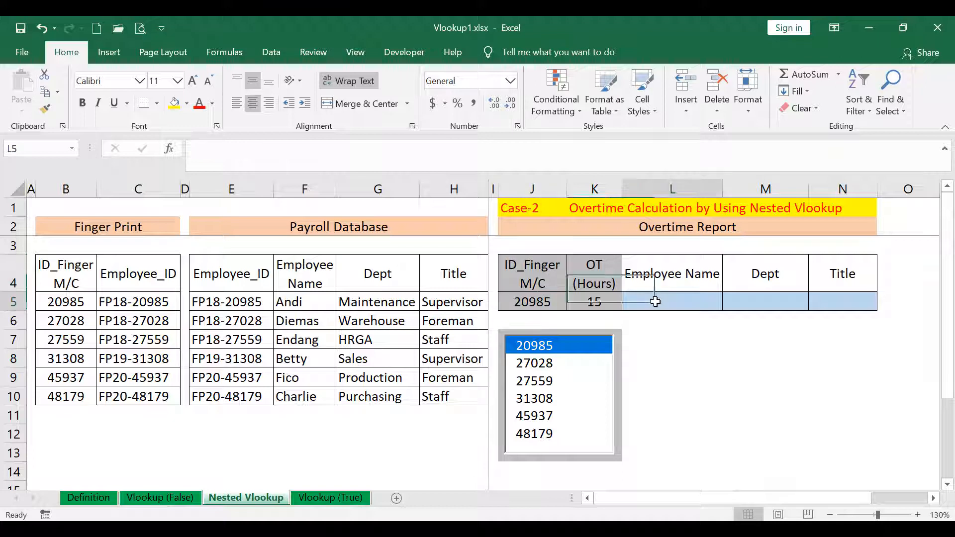
pyautogui.write('=V')
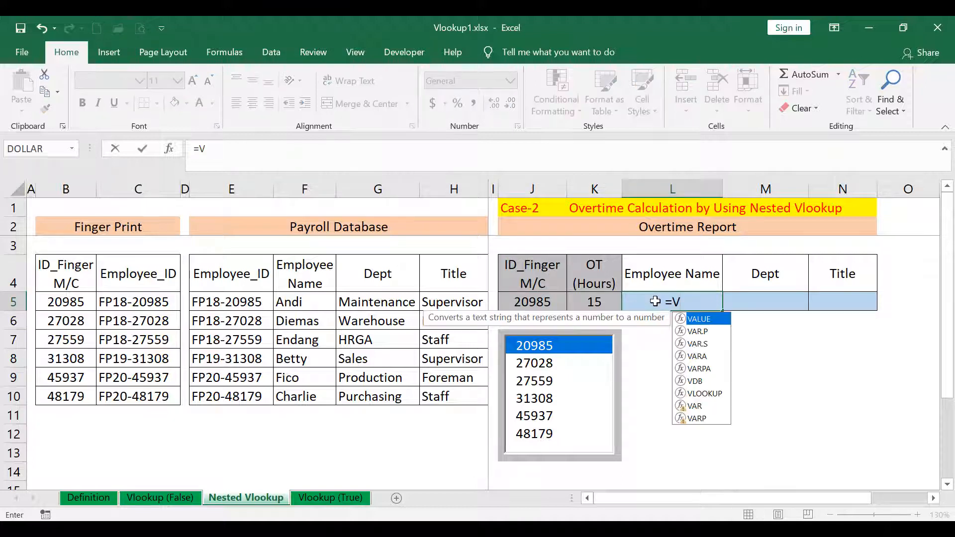
pyautogui.write('L')
pyautogui.press('Tab')
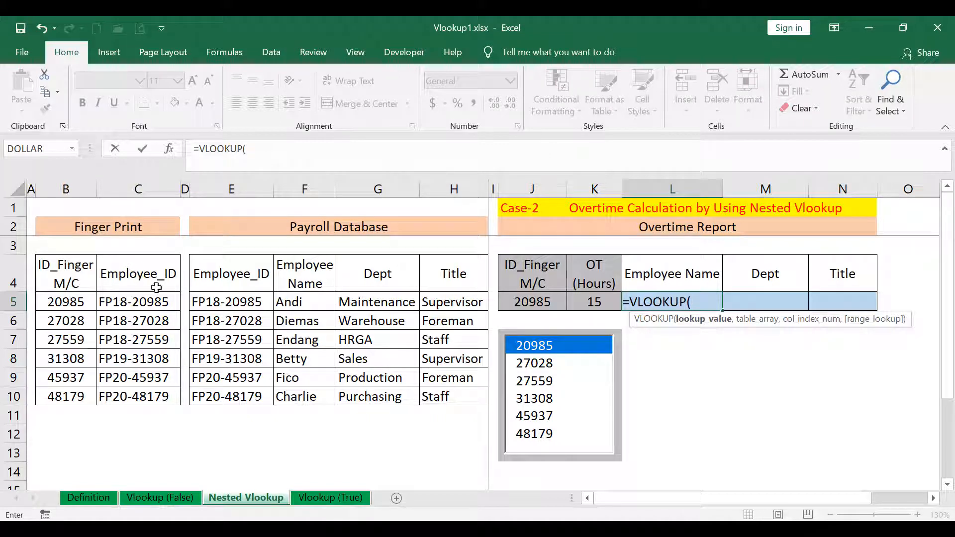
pyautogui.click(530, 300)
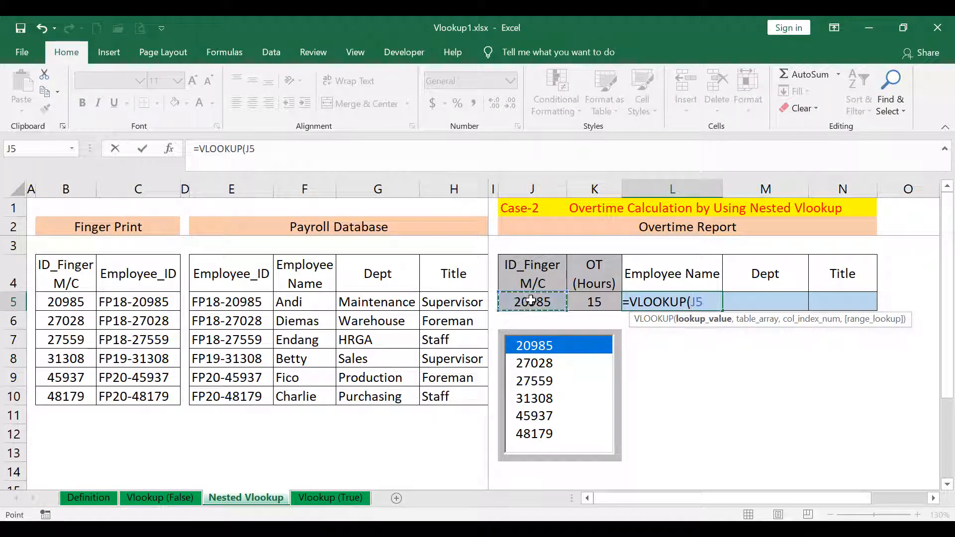
pyautogui.write(',')
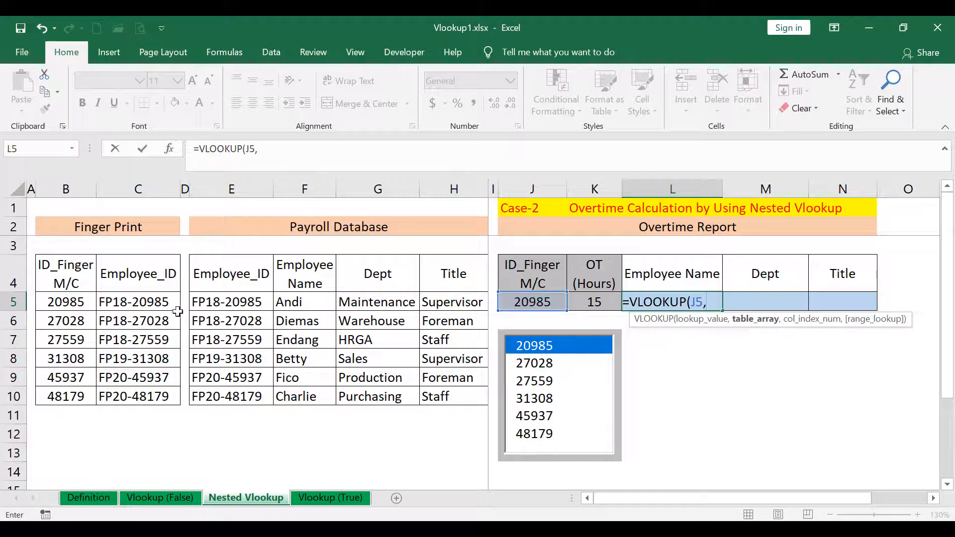
pyautogui.click(81, 303)
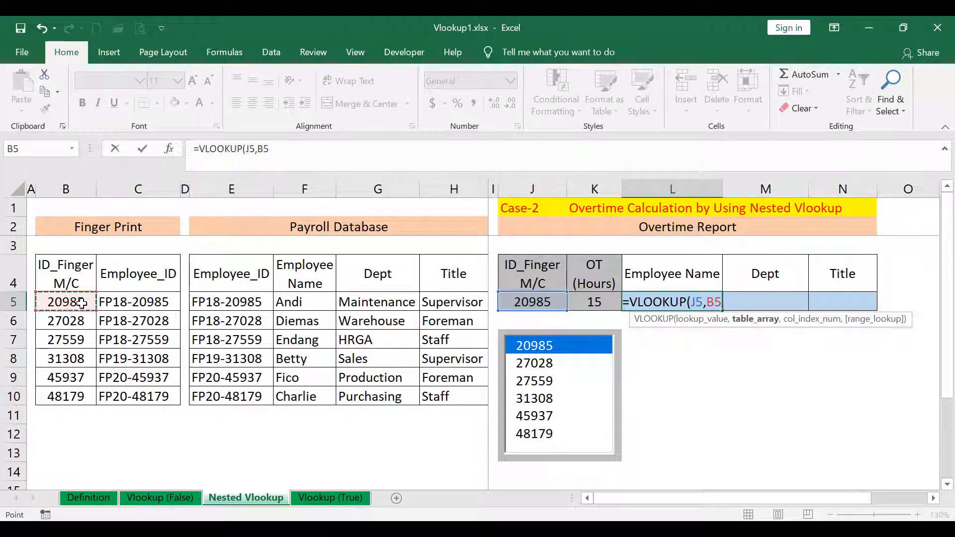
pyautogui.press('BackSpace')
pyautogui.press('BackSpace')
pyautogui.press('BackSpace')
pyautogui.press('F4')
# - Complete the L5 VLOOKUP with the absolute Finger Print range $B$5:$C$10 and column index 2
pyautogui.write(',')
pyautogui.moveTo(81, 303); pyautogui.dragTo(126, 394)
pyautogui.press('F4')
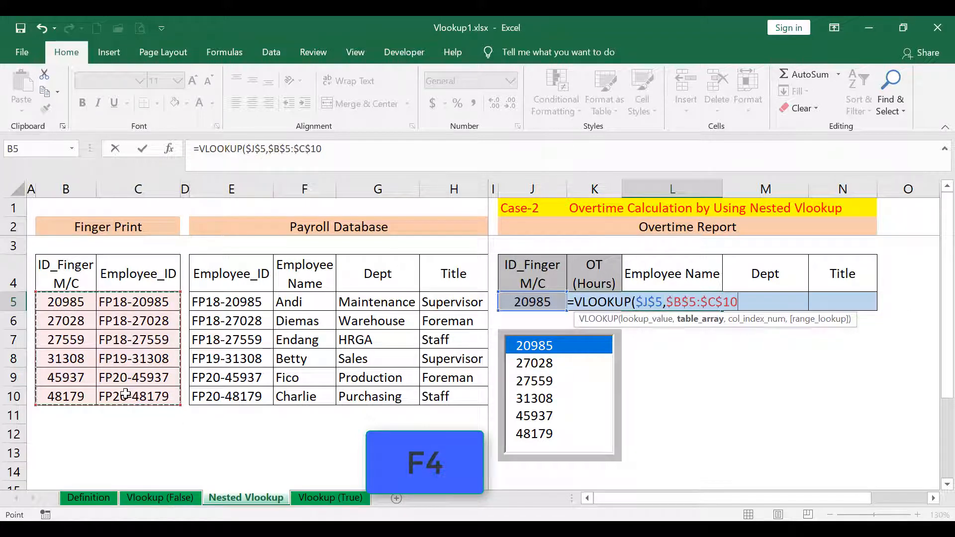
pyautogui.write(',')
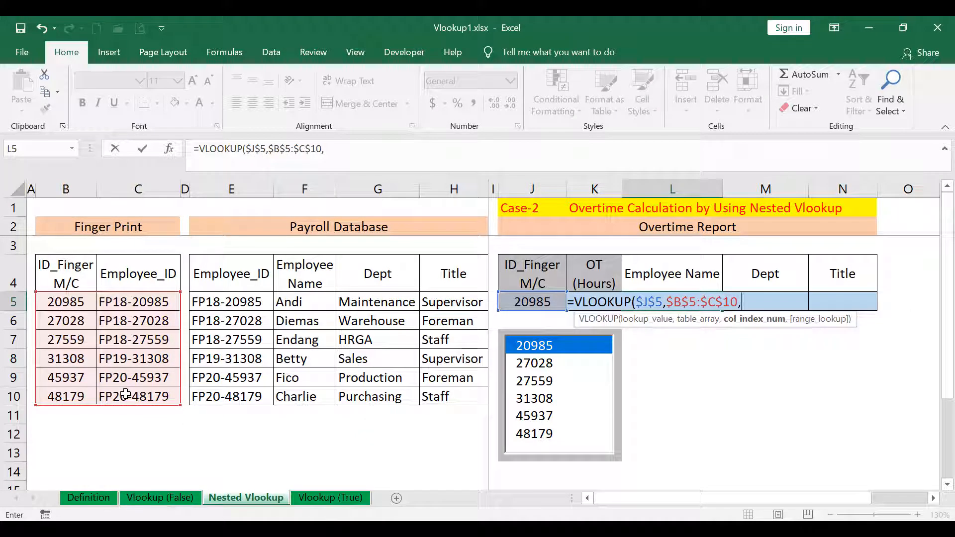
pyautogui.press('Return')
pyautogui.press('Up')
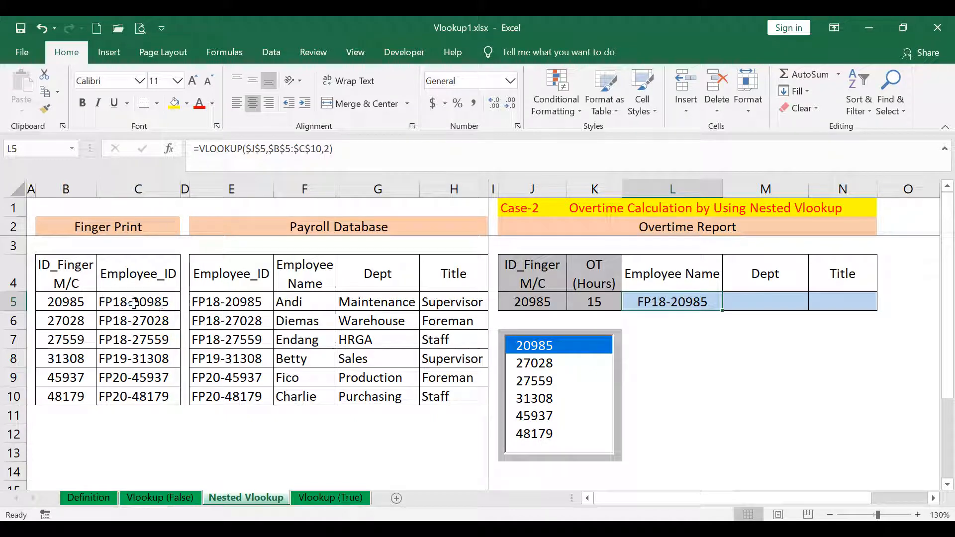
# - Nest the L5 formula as the lookup value of a new outer VLOOKUP
pyautogui.click(202, 150)
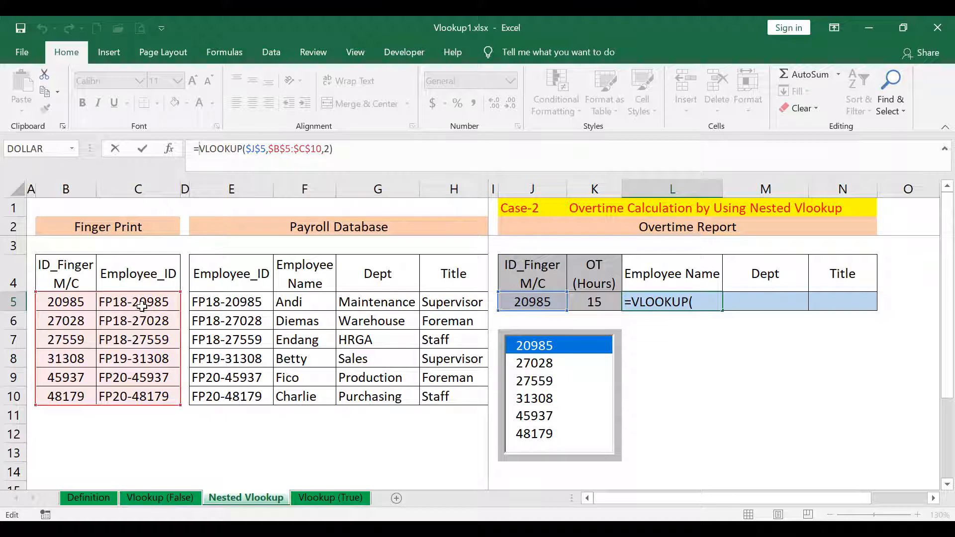
pyautogui.write('VLOOKUP(')
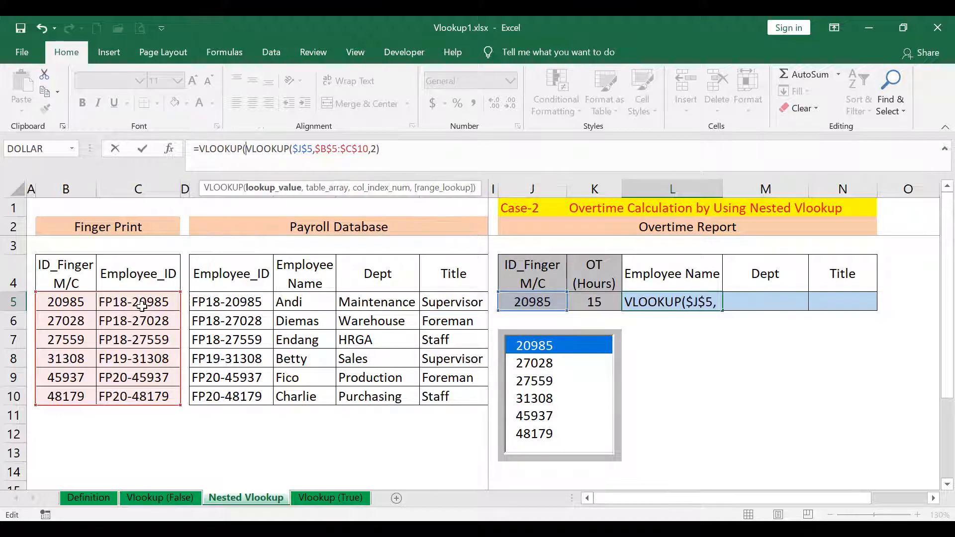
pyautogui.click(264, 149)
pyautogui.click(388, 149)
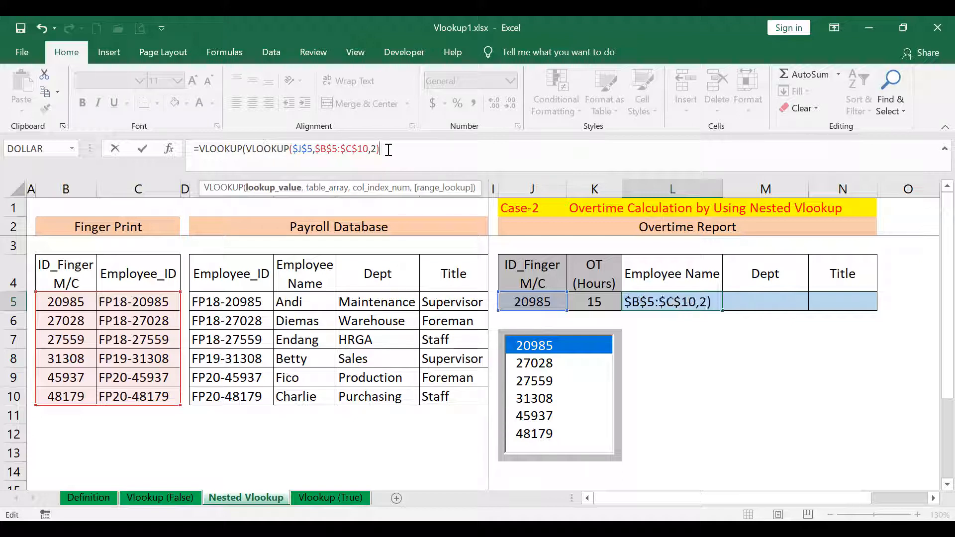
pyautogui.write(',')
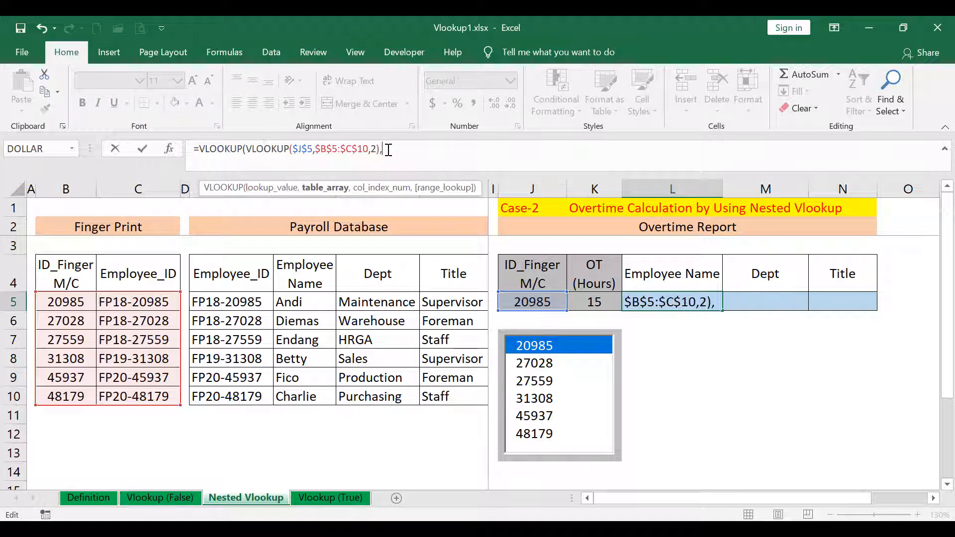
# - Complete the outer VLOOKUP in L5 with the absolute Payroll Database range $E$5:$H$10 and column index 2, accepting the formula correction
pyautogui.click(237, 301)
pyautogui.moveTo(302, 314); pyautogui.dragTo(431, 395)
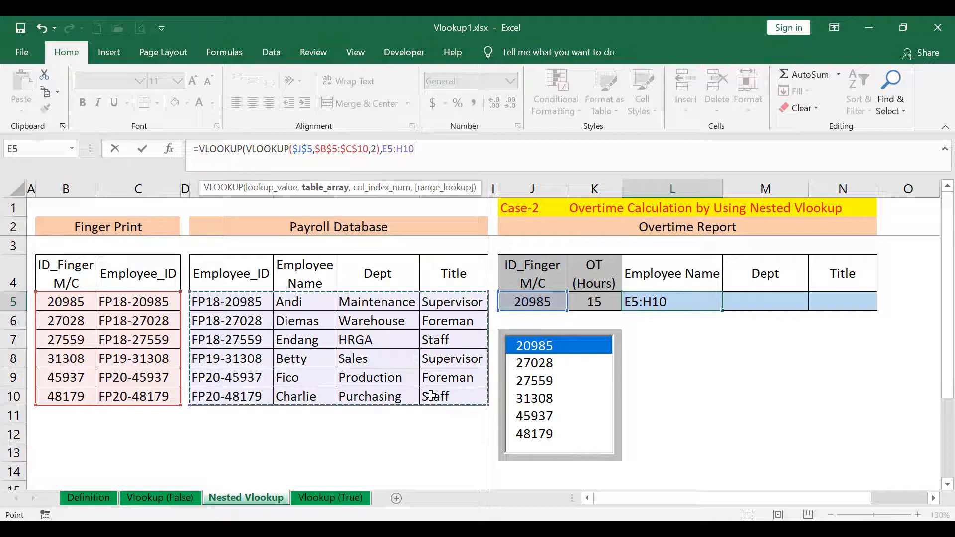
pyautogui.press('F4')
pyautogui.write(',2')
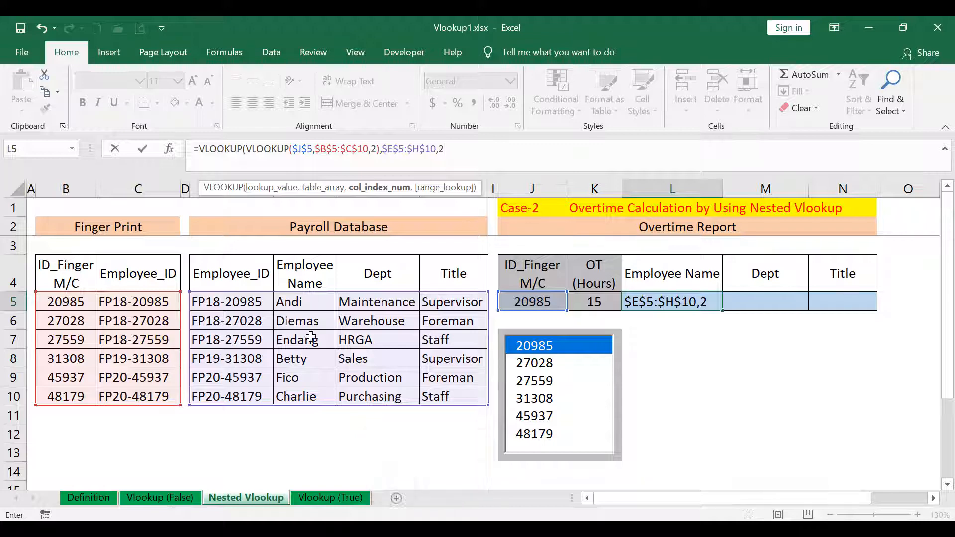
pyautogui.press('Return')
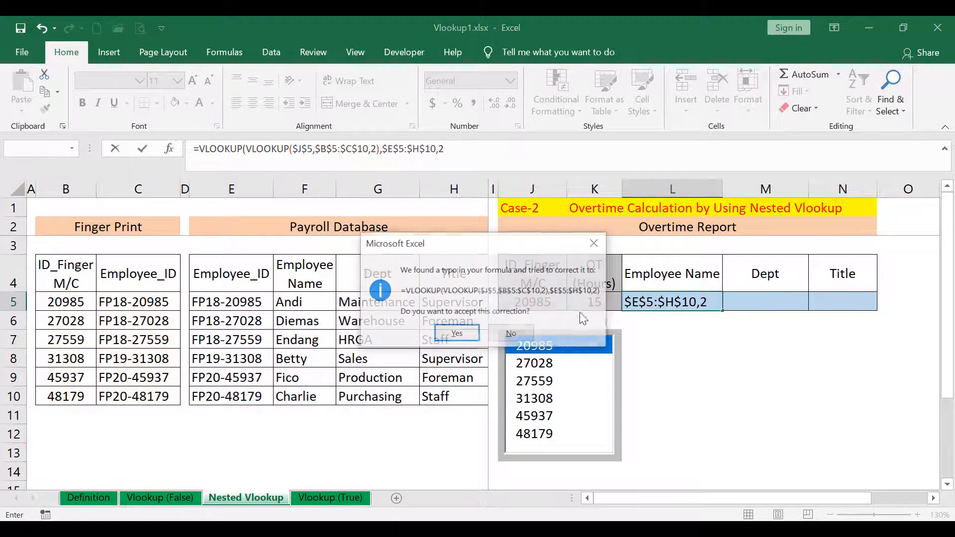
pyautogui.click(531, 330)
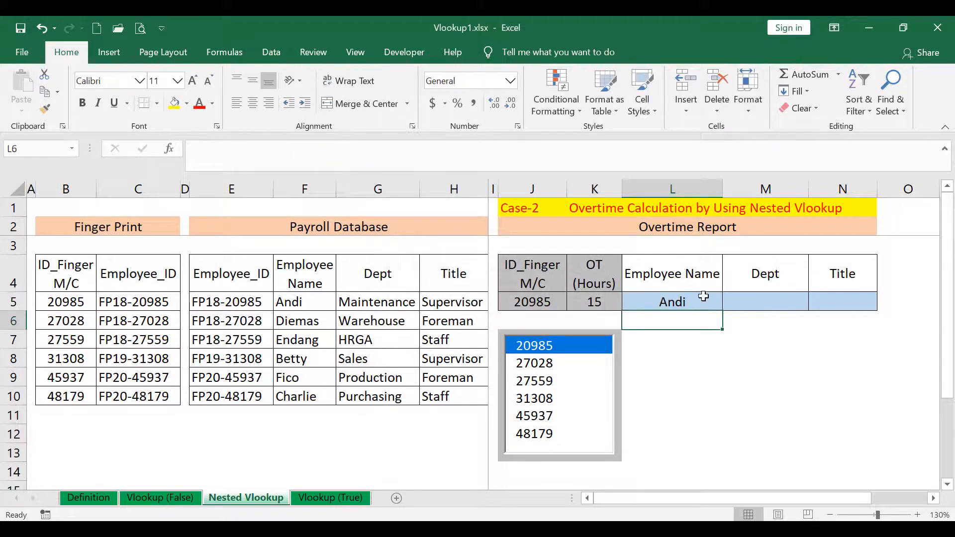
# - Fill the L5 formula across to N5 and set the outer column index of the Dept formula in M5 to 3
pyautogui.click(696, 301)
pyautogui.moveTo(722, 310); pyautogui.dragTo(850, 326)
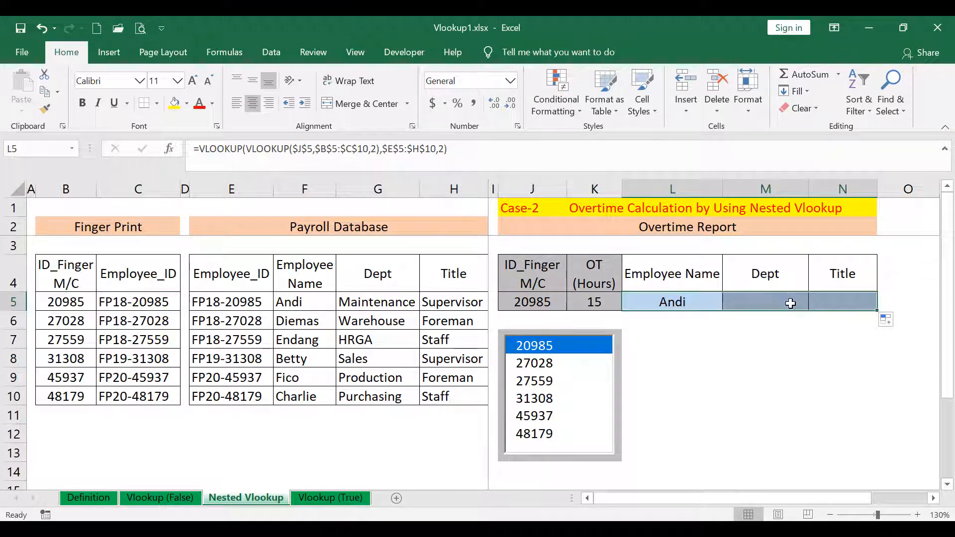
pyautogui.click(785, 302)
pyautogui.click(444, 148)
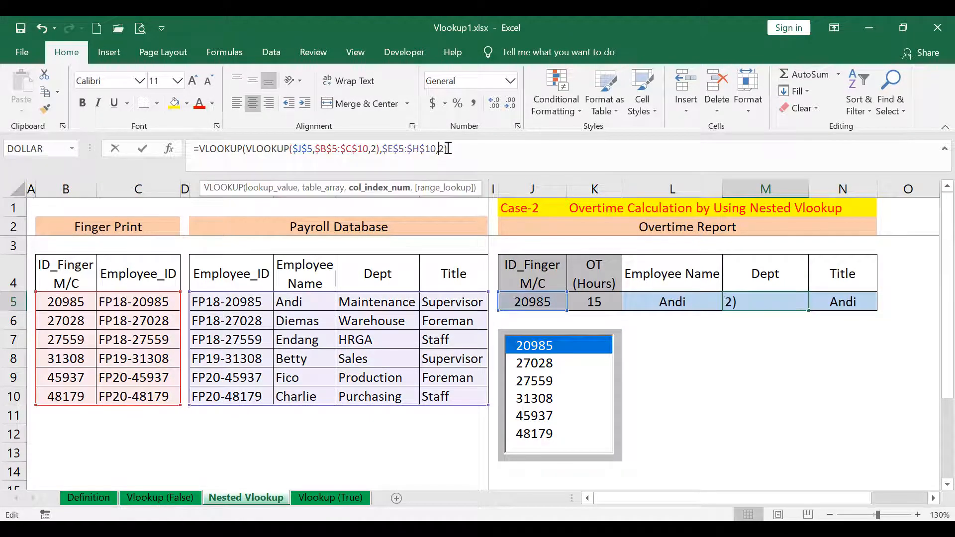
pyautogui.press('BackSpace')
pyautogui.write('3')
pyautogui.press('Return')
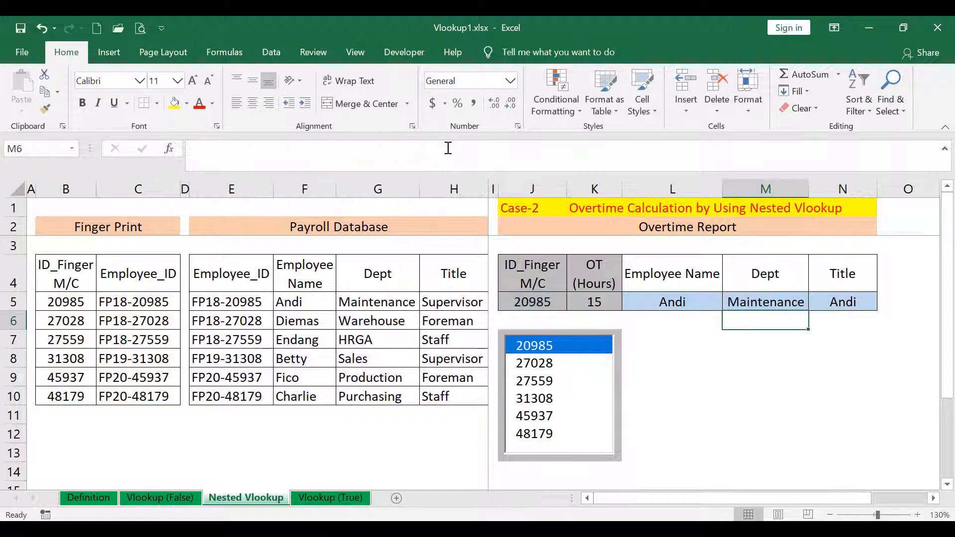
# - Set the outer column index of the Title formula in N5 to 4
pyautogui.click(845, 297)
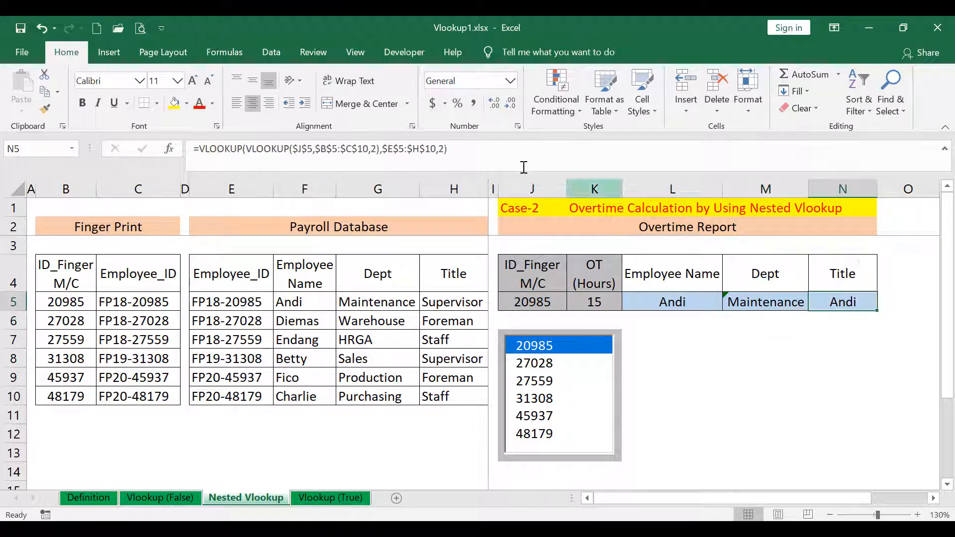
pyautogui.click(443, 149)
pyautogui.press('BackSpace')
pyautogui.write('4')
pyautogui.press('Return')
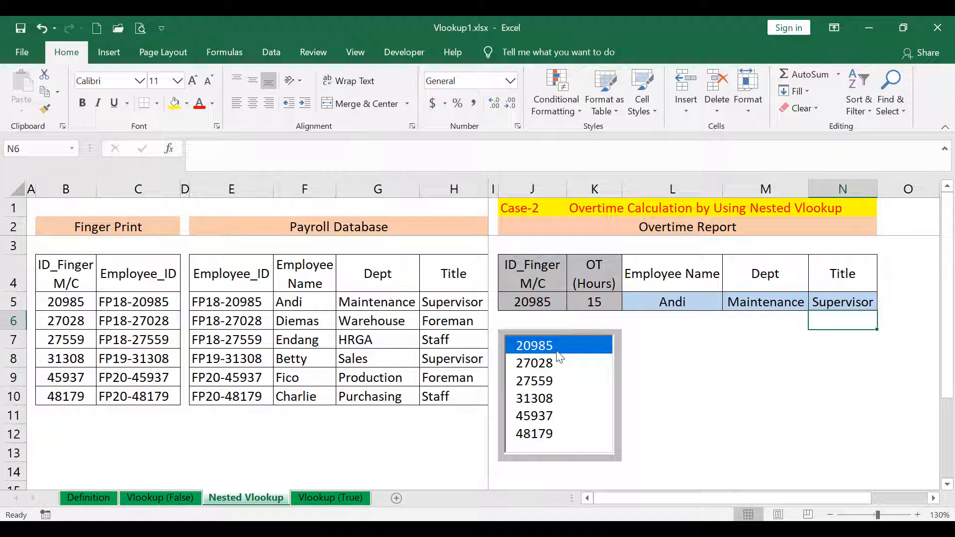
# - Test the Overtime Report by selecting the second through sixth finger machine IDs in the list one after another
pyautogui.click(550, 361)
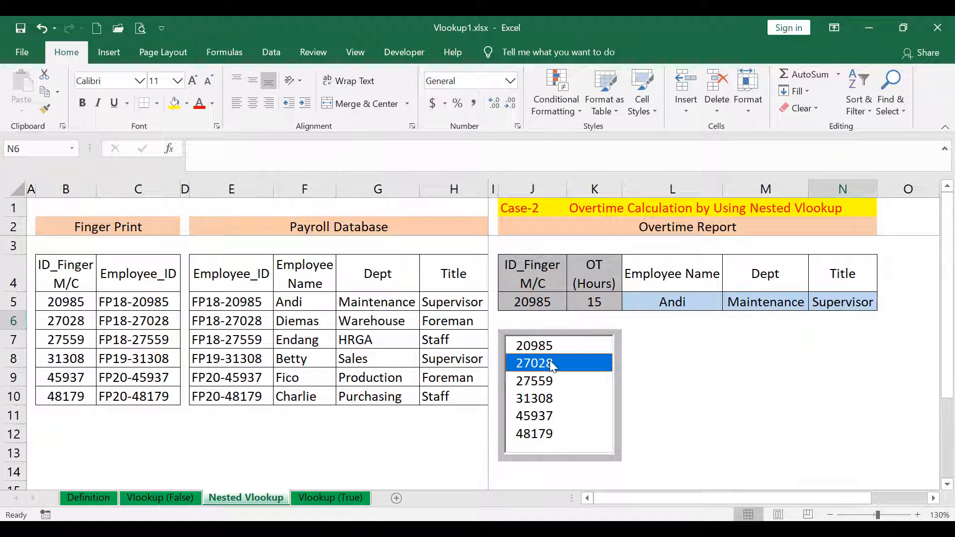
pyautogui.click(535, 385)
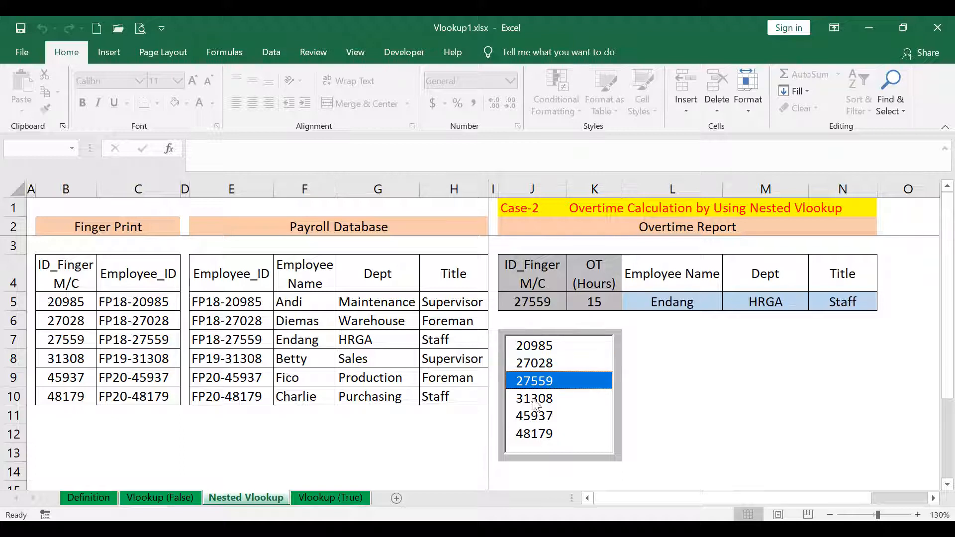
pyautogui.click(534, 401)
pyautogui.click(535, 417)
pyautogui.click(536, 434)
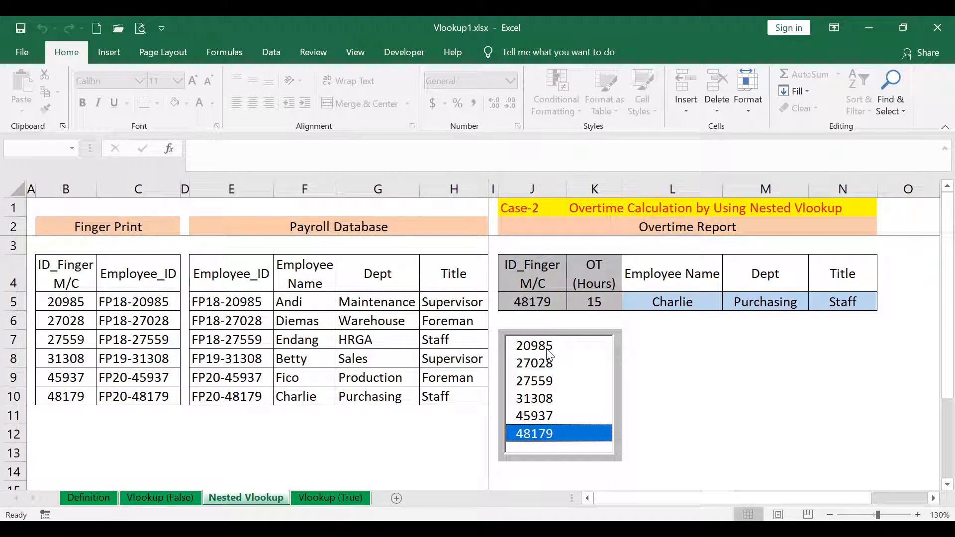
# - Open the Vlookup (True) sheet and examine the sales value ranges and incentive percentages in the Sales Incentive Scheme table
pyautogui.click(342, 497)
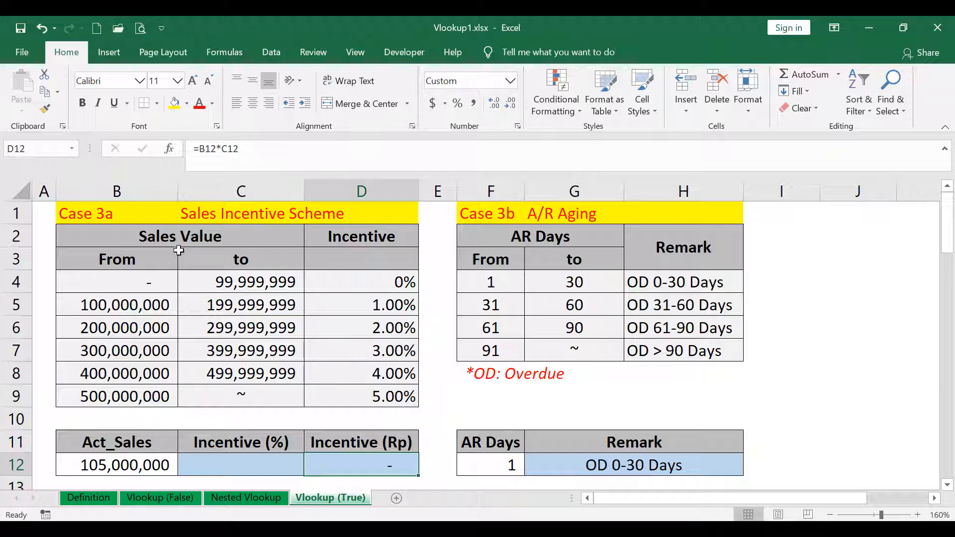
pyautogui.moveTo(120, 277); pyautogui.dragTo(365, 406)
pyautogui.moveTo(121, 282); pyautogui.dragTo(229, 283)
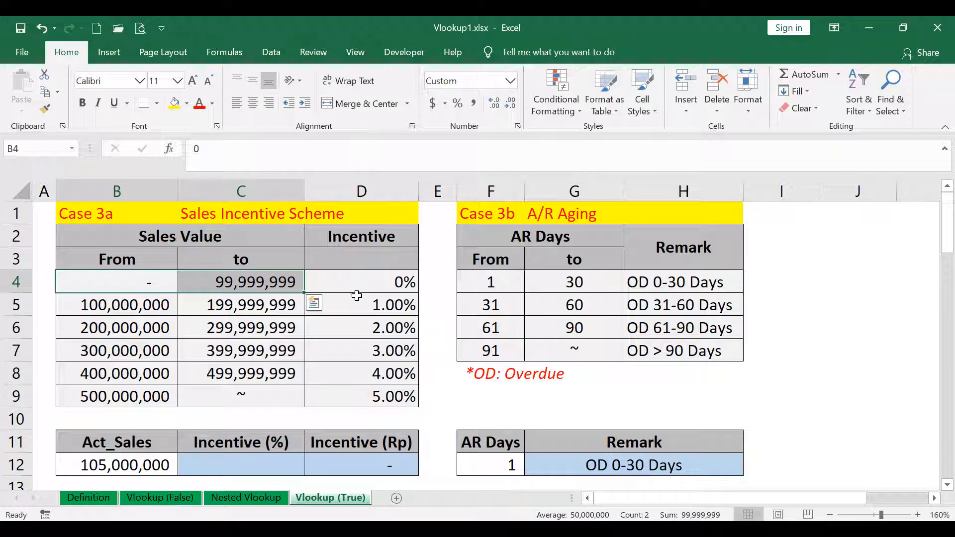
pyautogui.click(362, 283)
pyautogui.moveTo(97, 306); pyautogui.dragTo(244, 313)
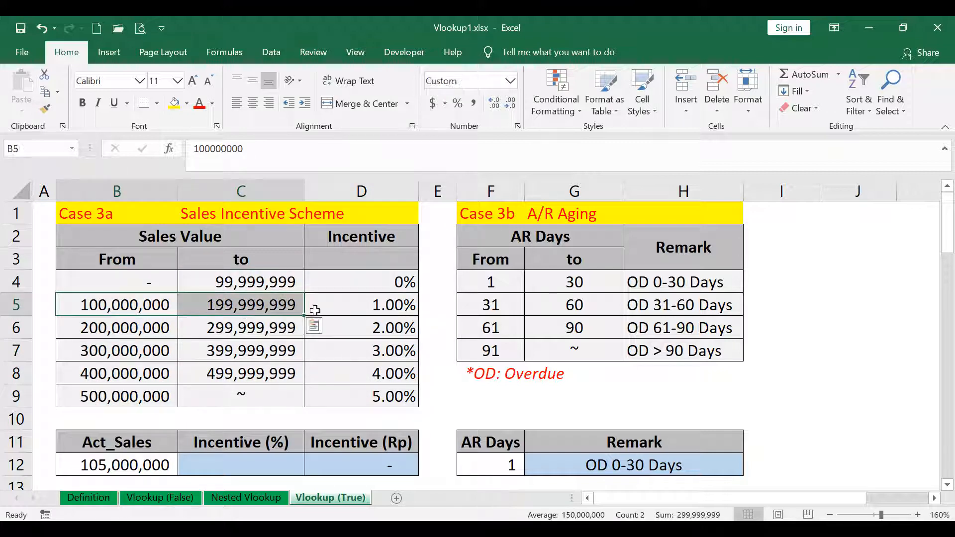
pyautogui.click(355, 305)
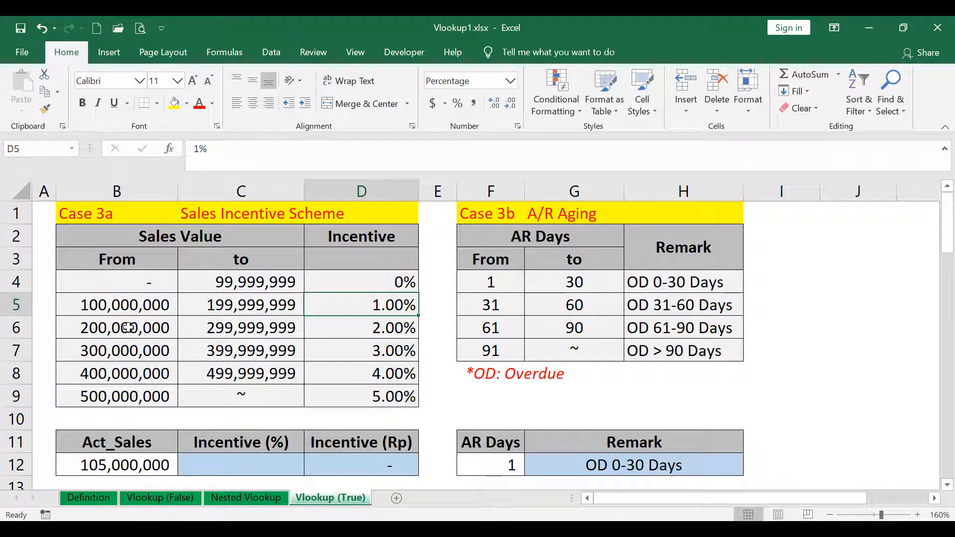
pyautogui.moveTo(135, 397); pyautogui.dragTo(279, 396)
pyautogui.click(239, 465)
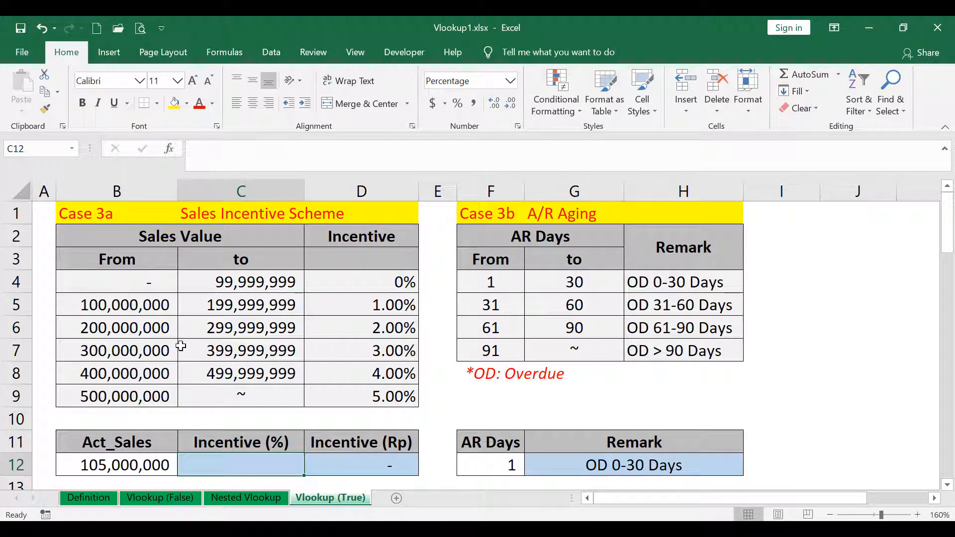
# - Examine the Act_Sales input in B12 and the Incentive (Rp) formula in D12 without changing them
pyautogui.click(138, 462)
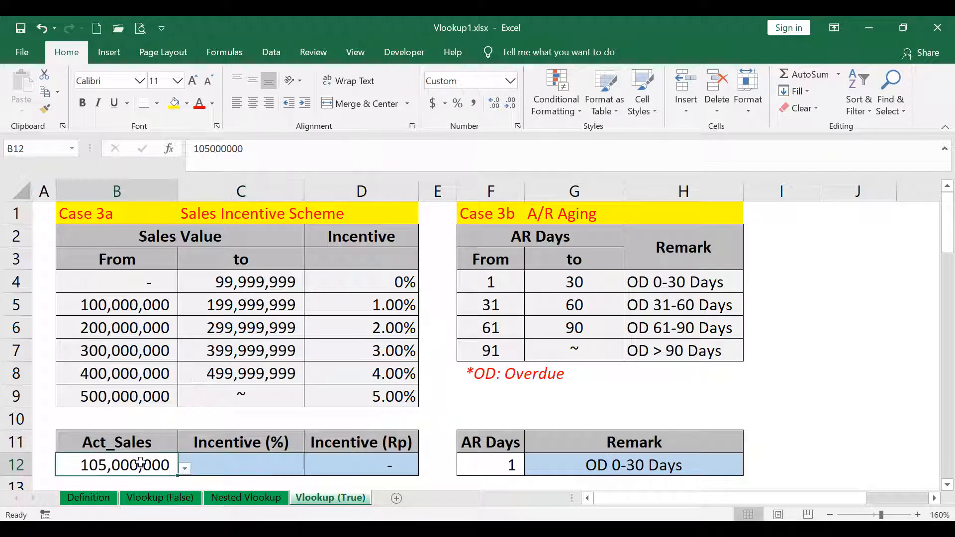
pyautogui.click(209, 467)
pyautogui.press('Right')
pyautogui.click(298, 163)
pyautogui.hotkey('ctrl', 'Return')
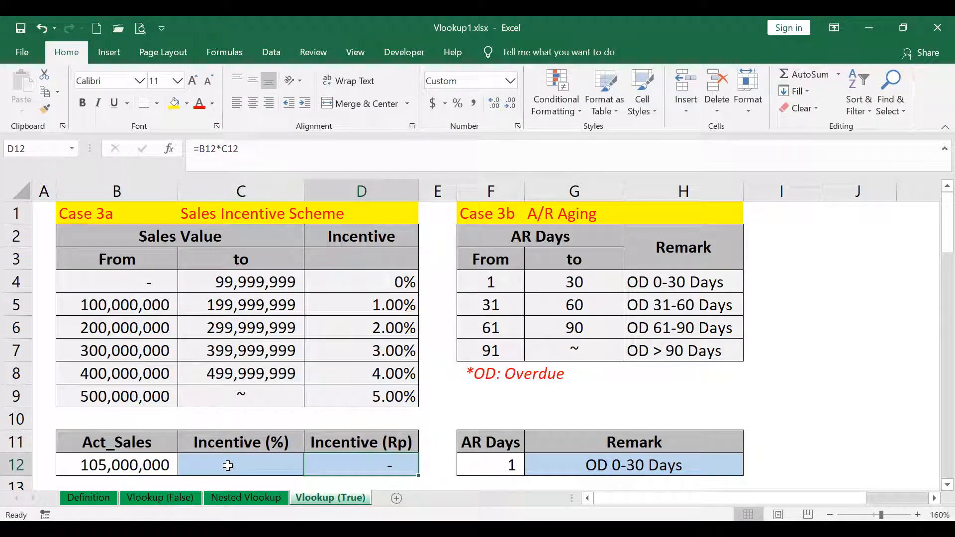
pyautogui.click(249, 166)
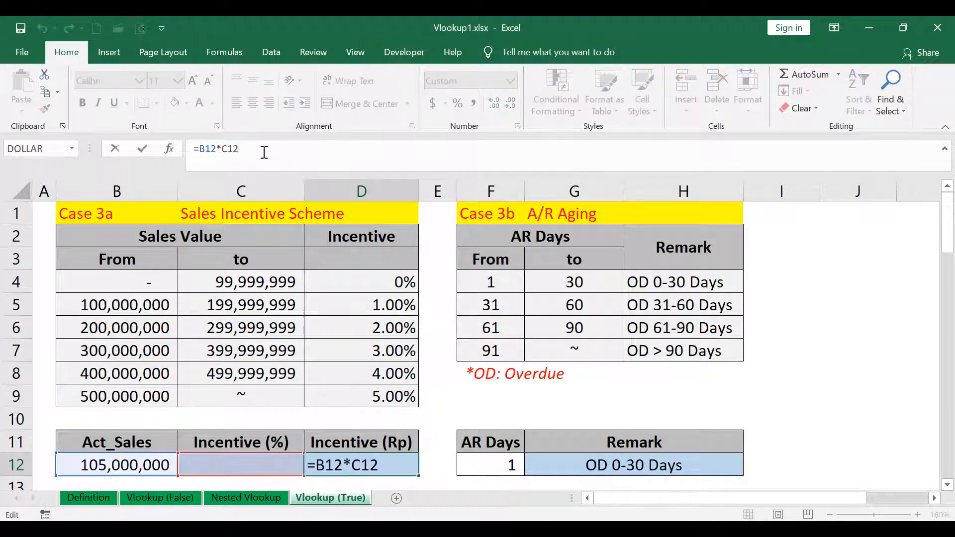
pyautogui.press('Escape')
# - Start a VLOOKUP formula in the Incentive (%) cell C12 with B12 as the lookup value
pyautogui.click(241, 461)
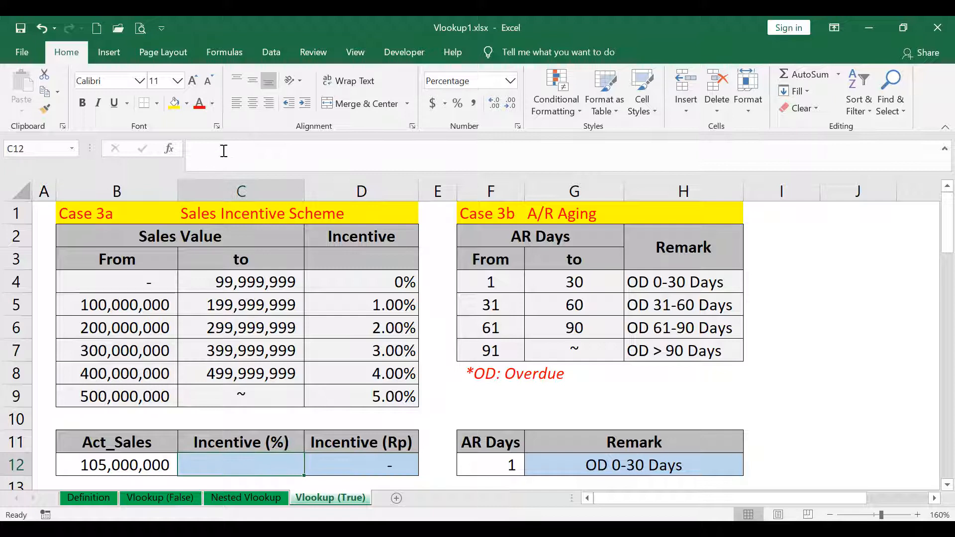
pyautogui.click(223, 152)
pyautogui.write('=VL')
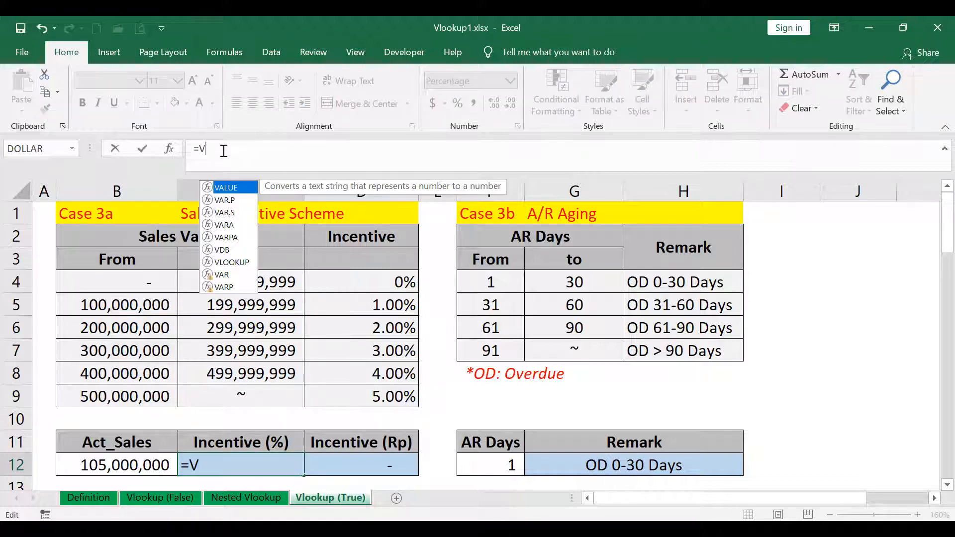
pyautogui.press('Tab')
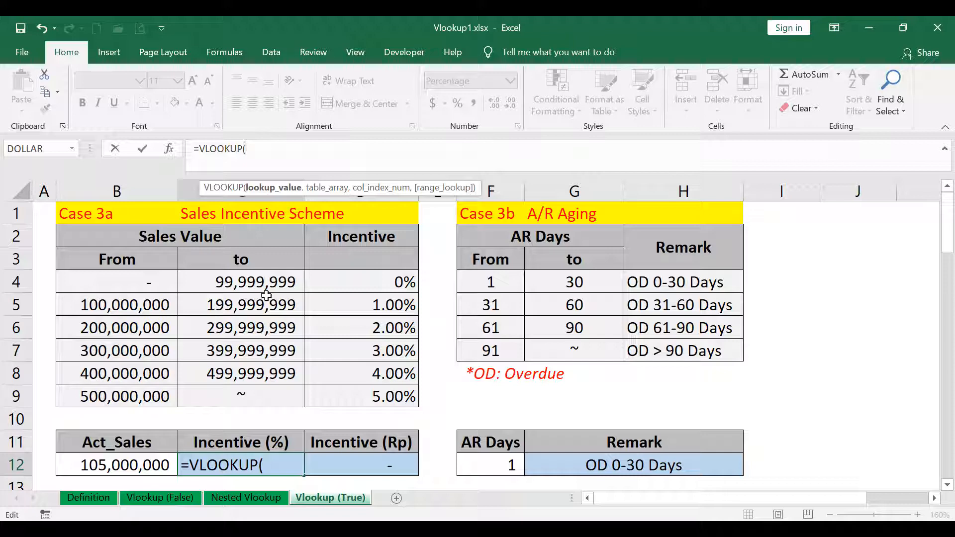
pyautogui.click(145, 465)
pyautogui.write(',')
# - Complete the C12 formula with the absolute table range $B$4:$D$9, column index 3 and TRUE for approximate match
pyautogui.moveTo(101, 289); pyautogui.dragTo(334, 398)
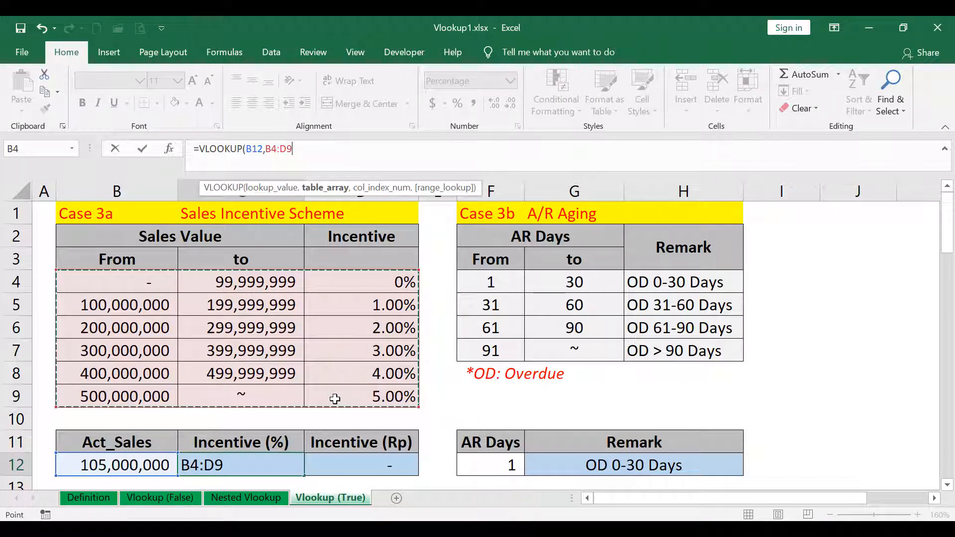
pyautogui.press('F4')
pyautogui.write(',3')
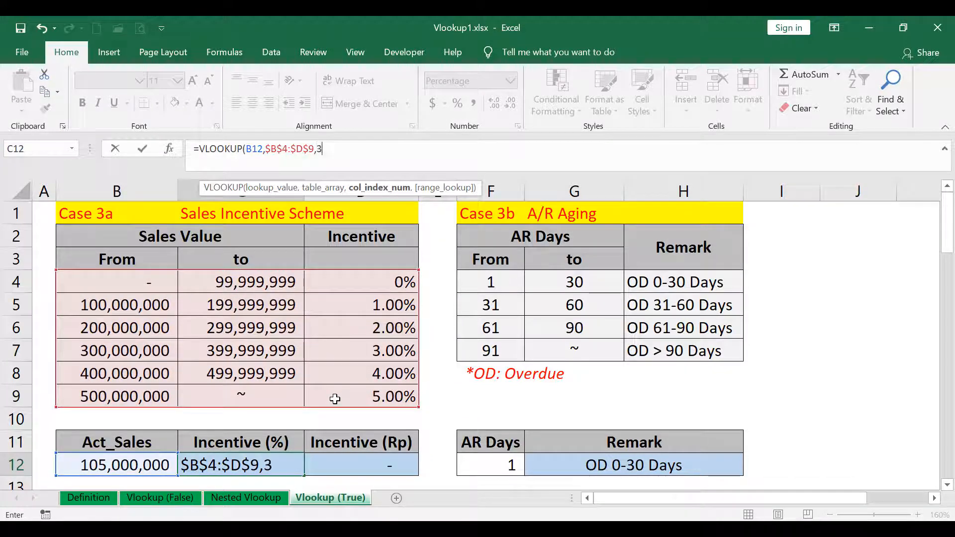
pyautogui.write(',TRU')
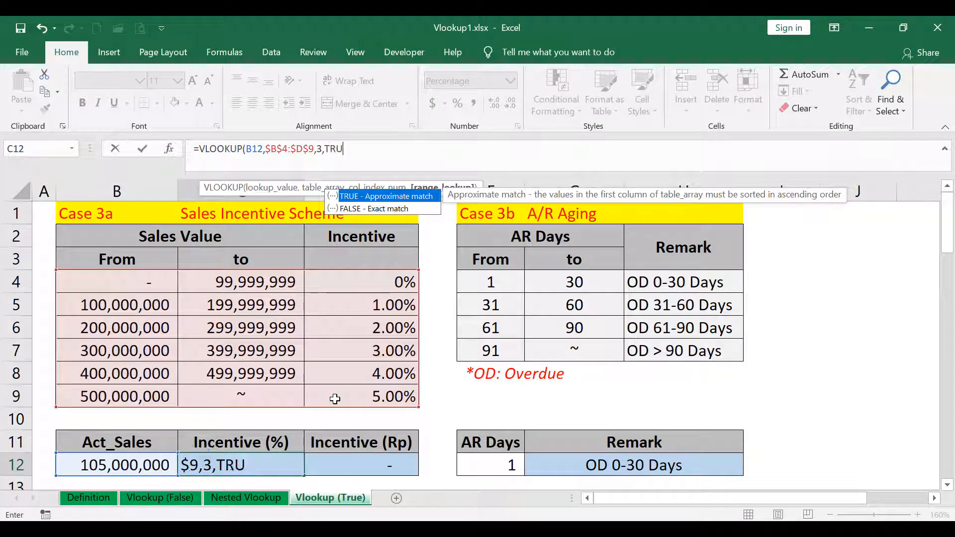
pyautogui.write('E')
pyautogui.press('Return')
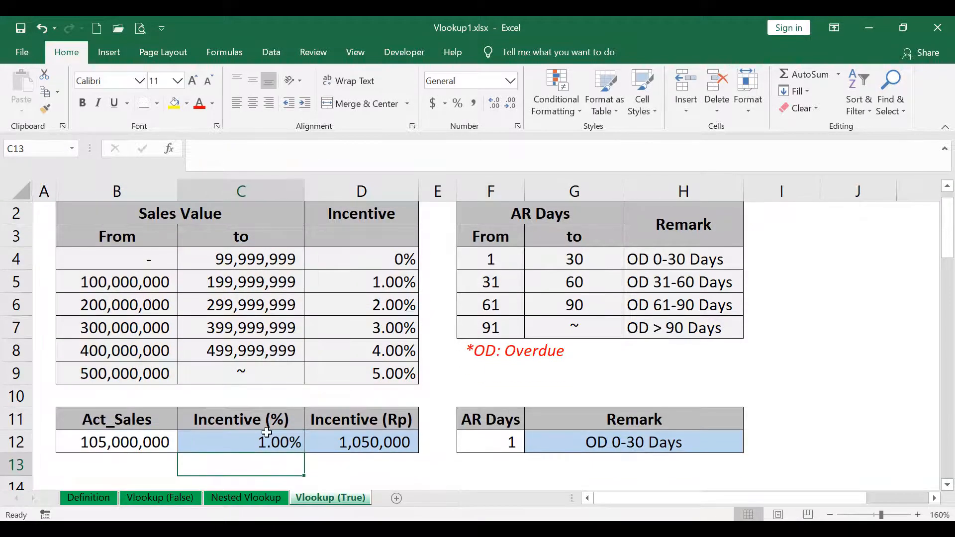
# - Check the C12 incentive formula against the 100,000,000 to 199,999,999 sales range and its incentive rate
pyautogui.click(255, 440)
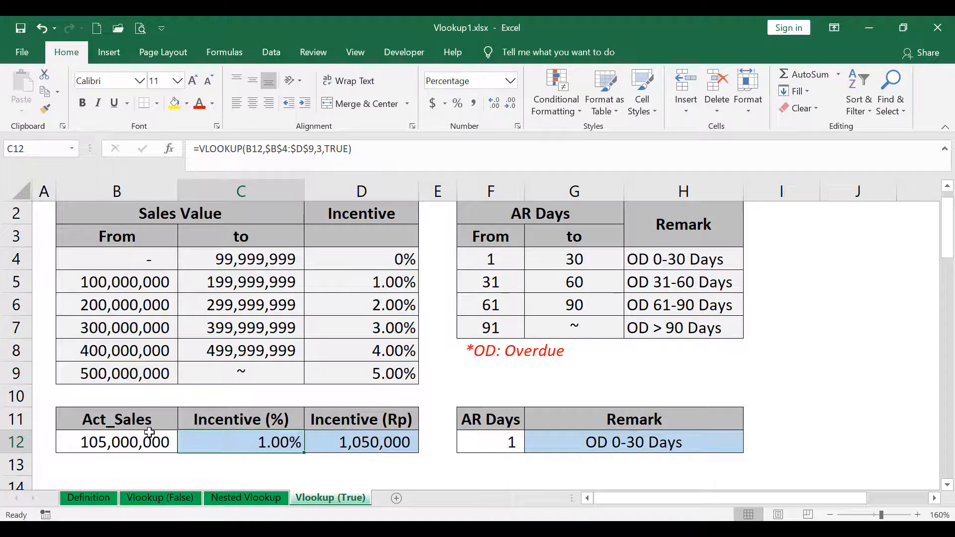
pyautogui.scroll(1, 150, 430)
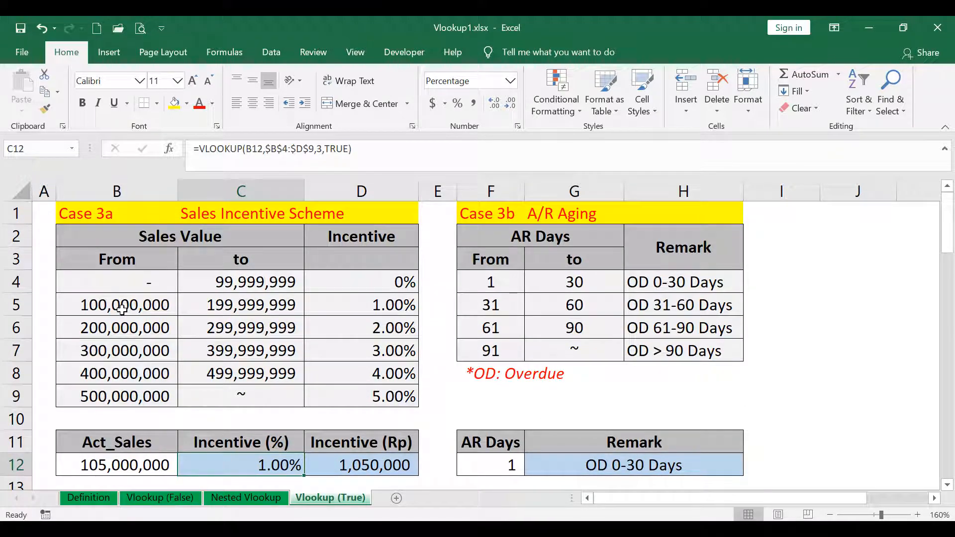
pyautogui.moveTo(122, 302); pyautogui.dragTo(226, 316)
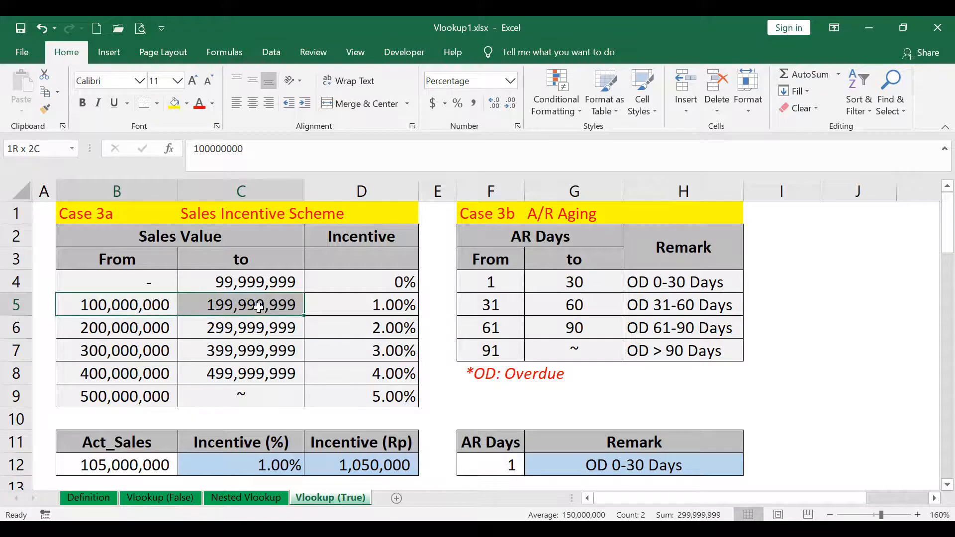
pyautogui.click(359, 311)
# - Test the incentive lookup by choosing 200,000,000 and 700,000,000 in turn for Act_Sales, comparing the result with the 500,000,000 scheme row
pyautogui.click(168, 465)
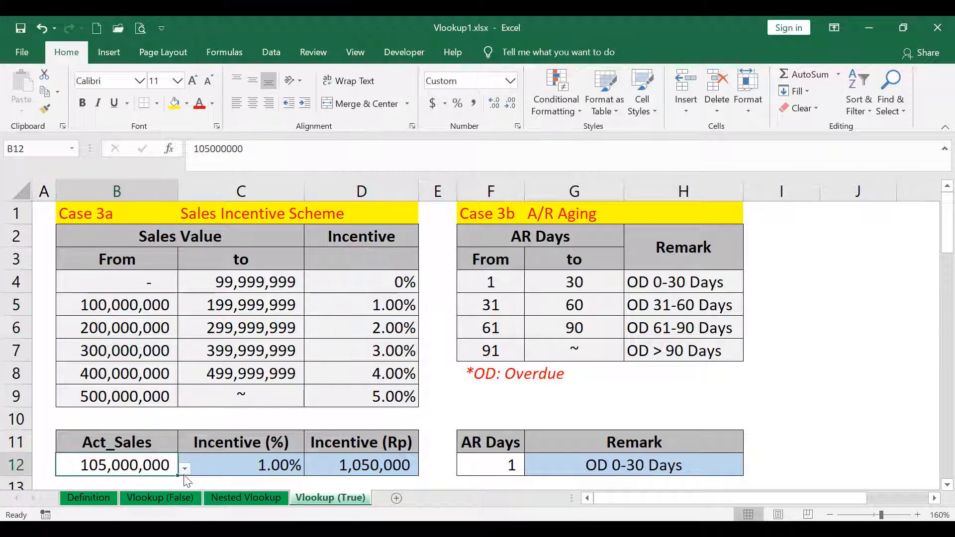
pyautogui.click(184, 469)
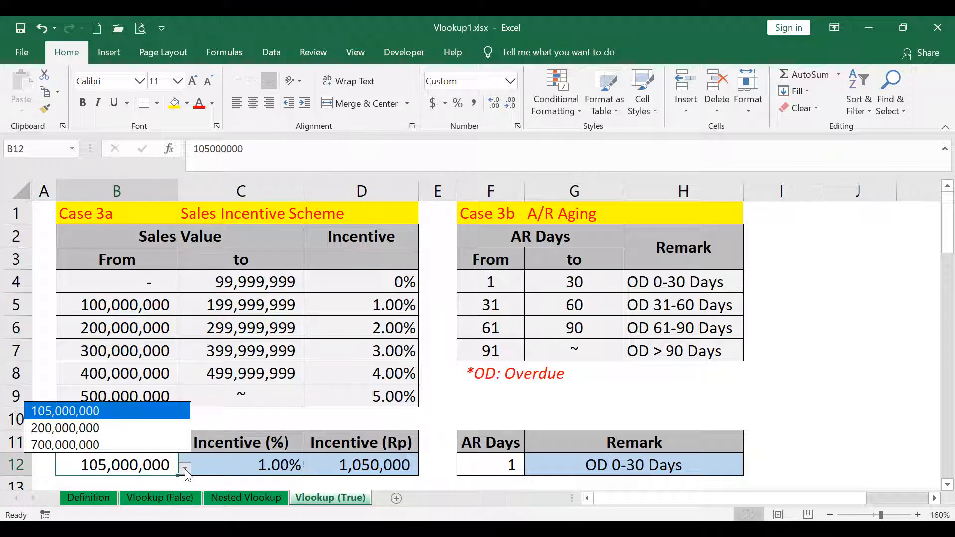
pyautogui.click(112, 428)
pyautogui.click(235, 468)
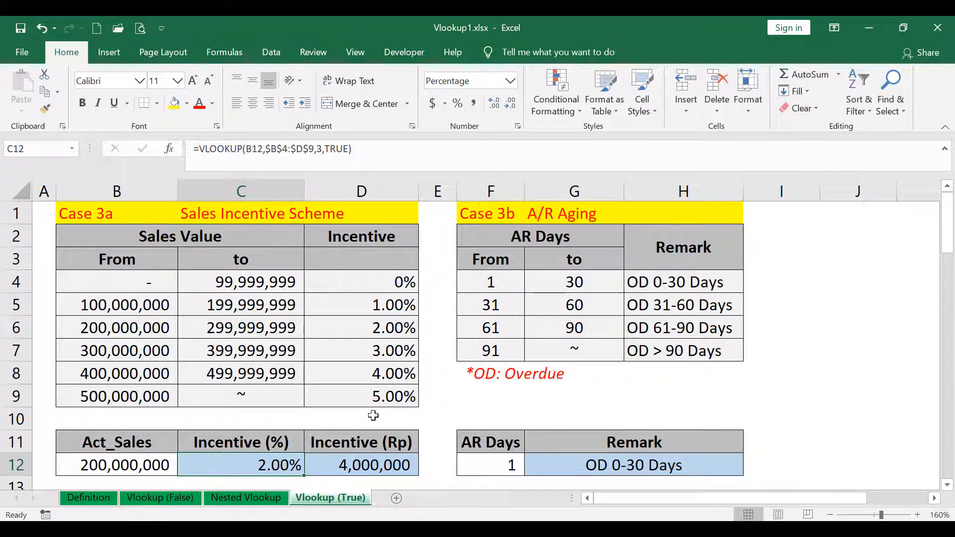
pyautogui.click(171, 467)
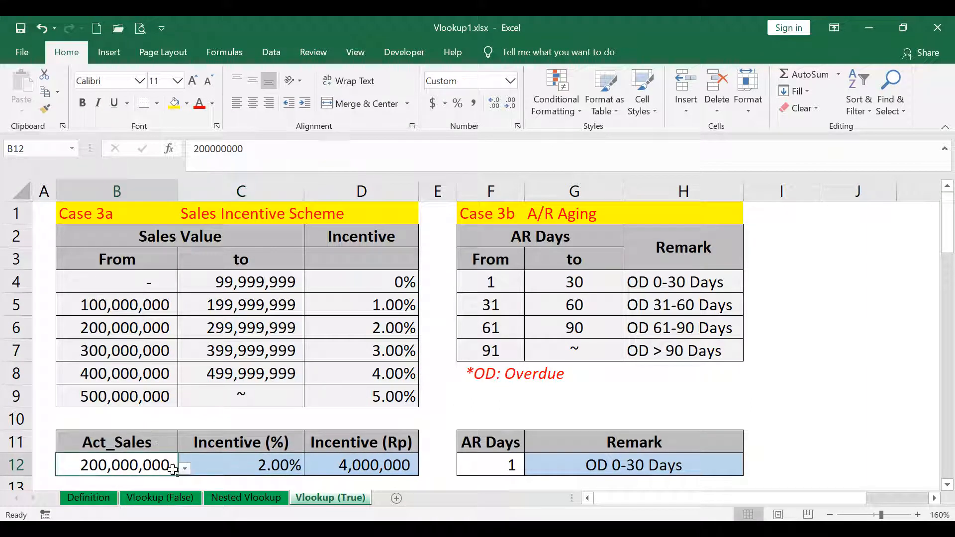
pyautogui.click(184, 470)
pyautogui.click(126, 445)
pyautogui.click(278, 467)
pyautogui.moveTo(133, 396); pyautogui.dragTo(376, 394)
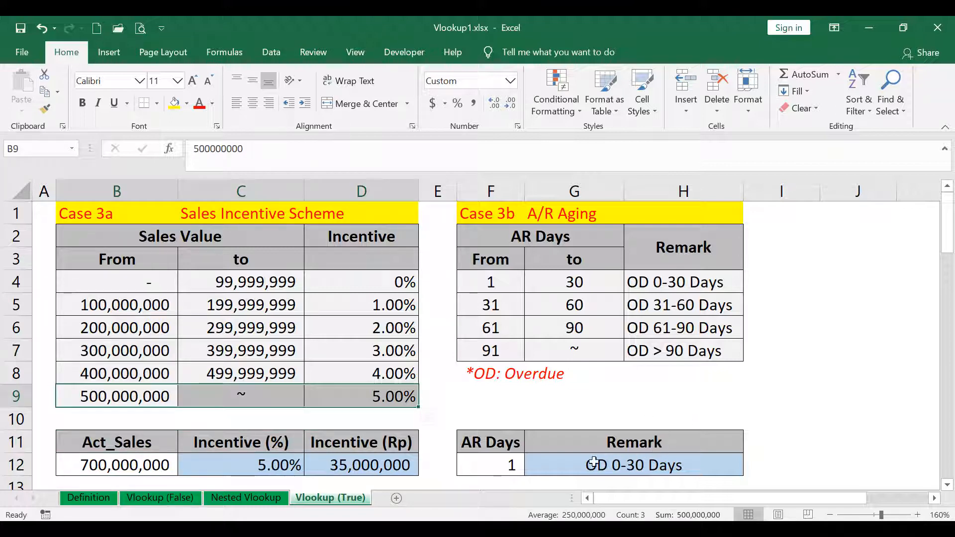
# - Review the arguments of the A/R aging Remark VLOOKUP formula in G12, leaving it as it is
pyautogui.click(541, 464)
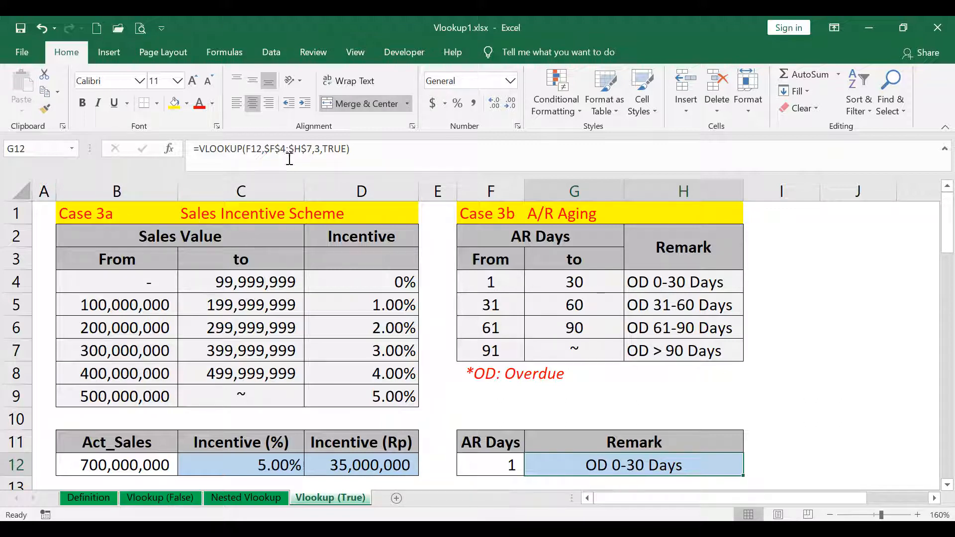
pyautogui.click(263, 149)
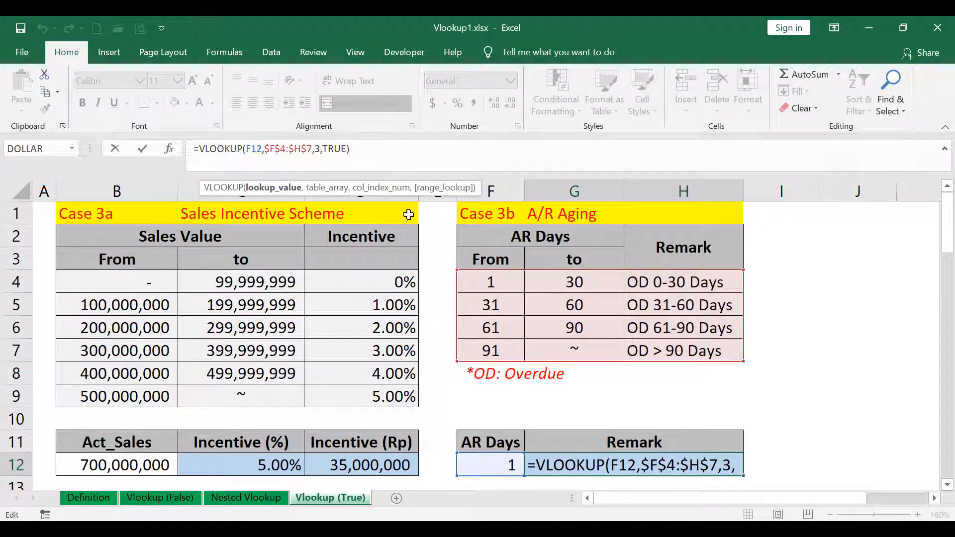
pyautogui.click(339, 159)
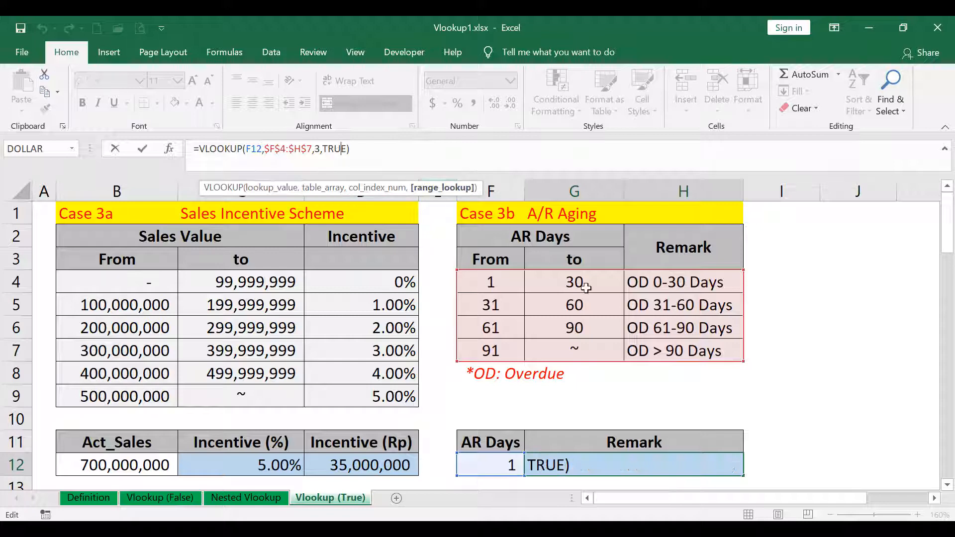
pyautogui.hotkey('ctrl', 'Return')
# - Test the A/R aging remark by choosing 45, 65 and 95 in turn for AR Days, comparing the last with the table's 91-day row
pyautogui.click(507, 463)
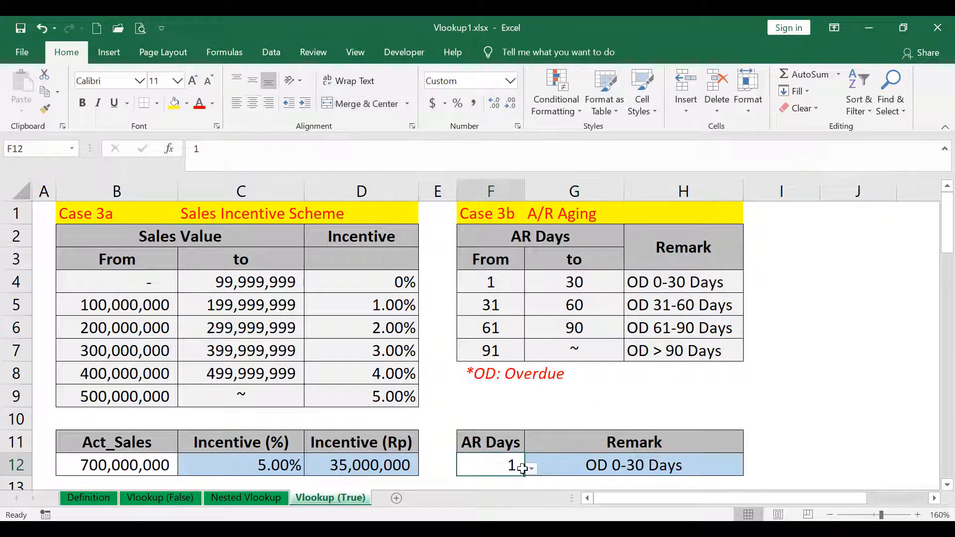
pyautogui.click(531, 468)
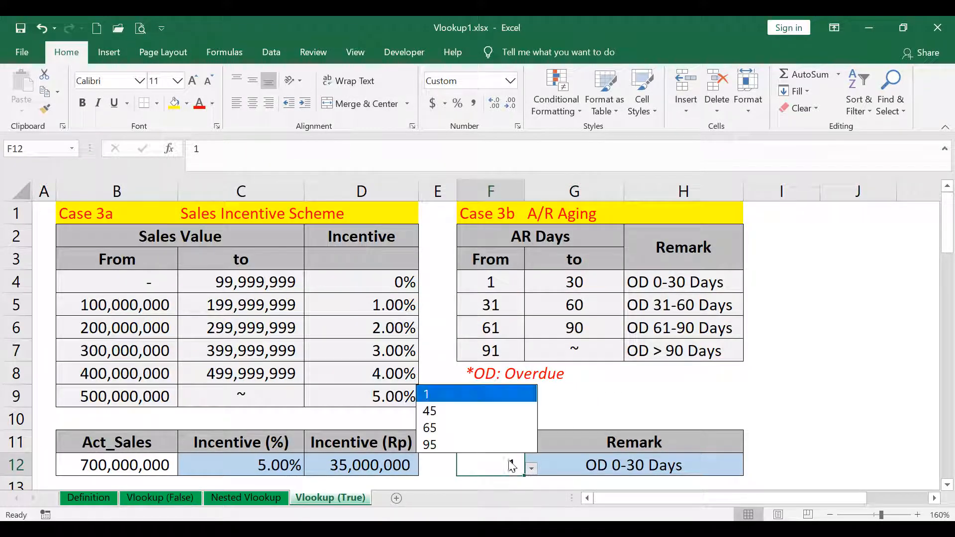
pyautogui.click(465, 409)
pyautogui.click(529, 483)
pyautogui.click(517, 463)
pyautogui.click(531, 467)
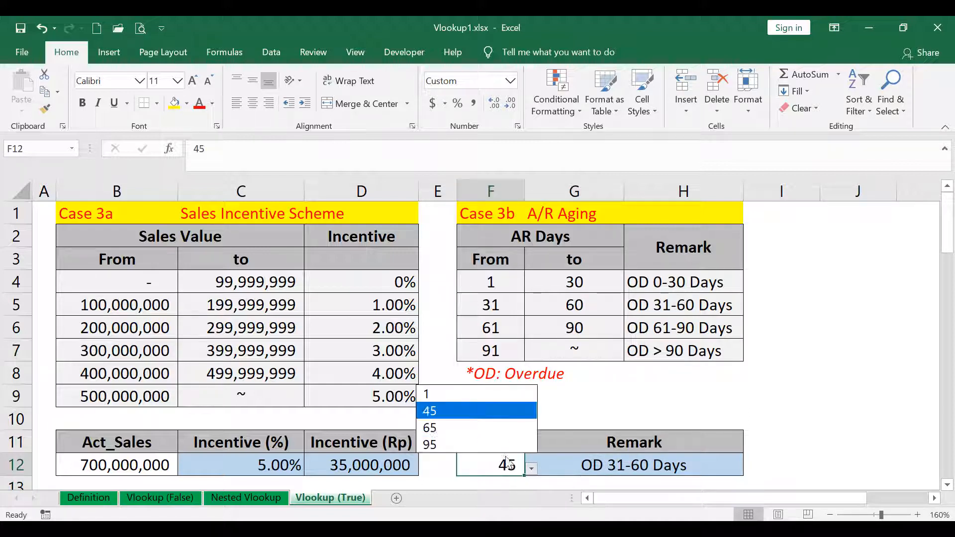
pyautogui.click(478, 428)
pyautogui.click(531, 468)
pyautogui.press('Escape')
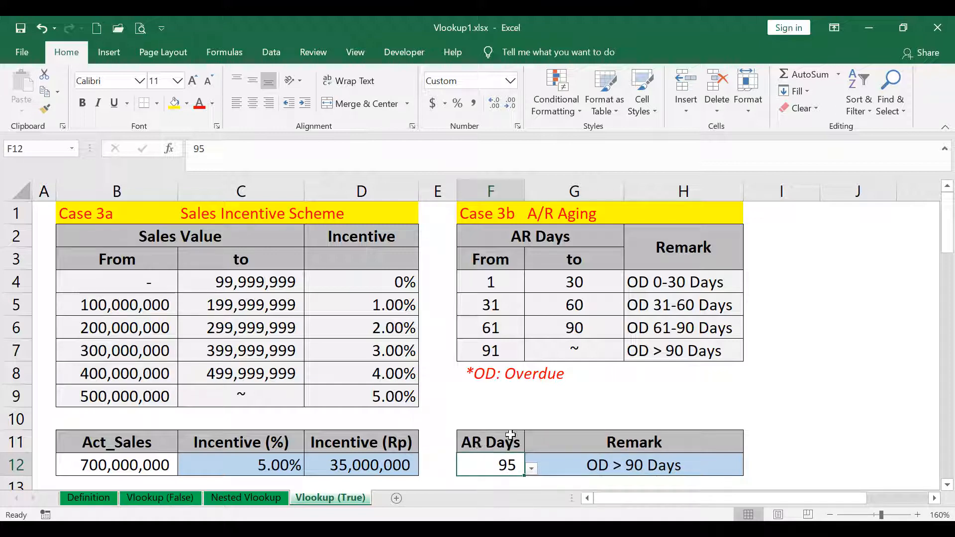
pyautogui.moveTo(486, 348); pyautogui.dragTo(675, 359)
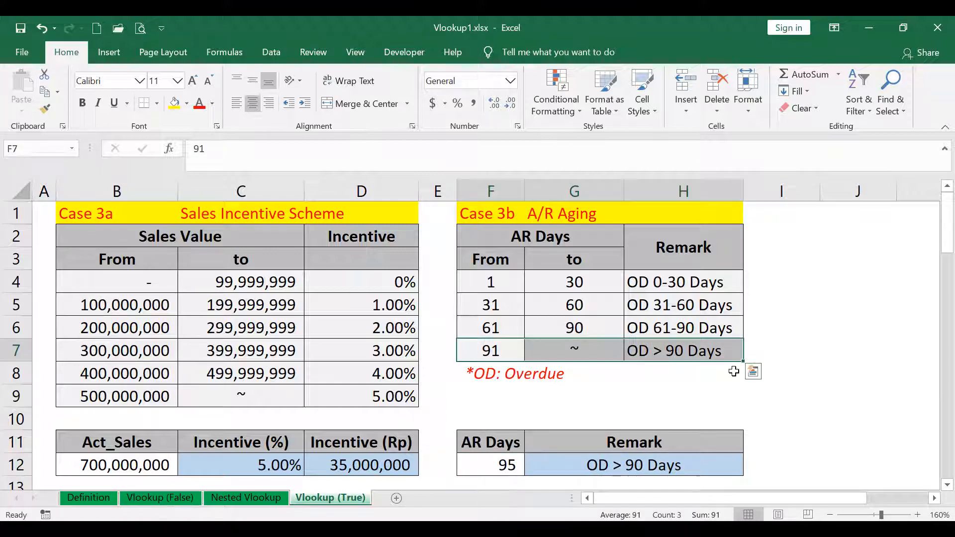